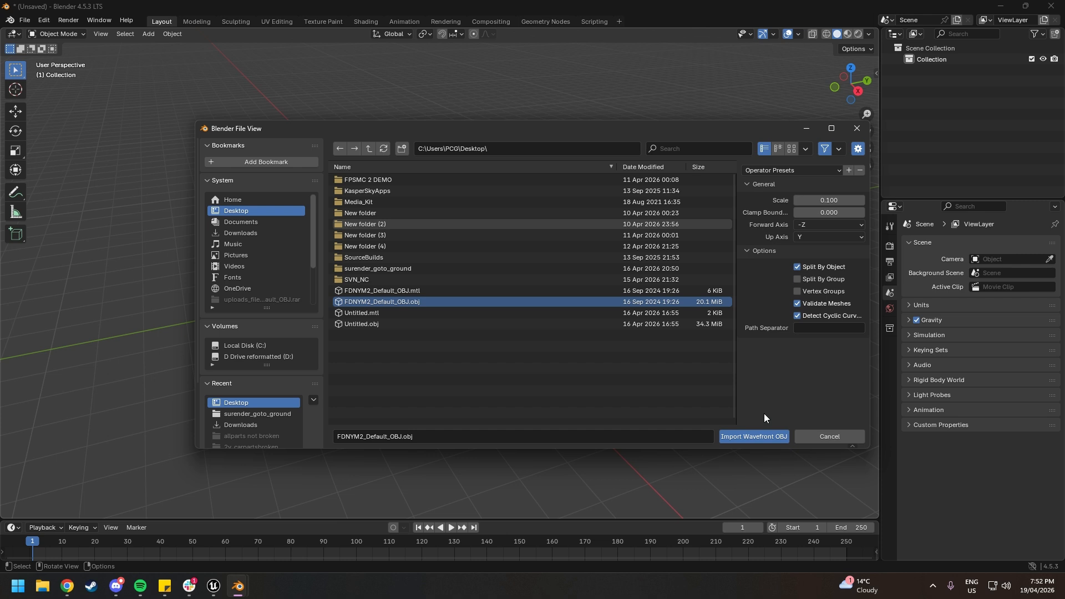
Step: Import FDNYM2_Default_OBJ.obj from the Desktop at a scale of 0.1 and deselect the imported objects
{"action": "left_click", "coordinate": [775, 433]}
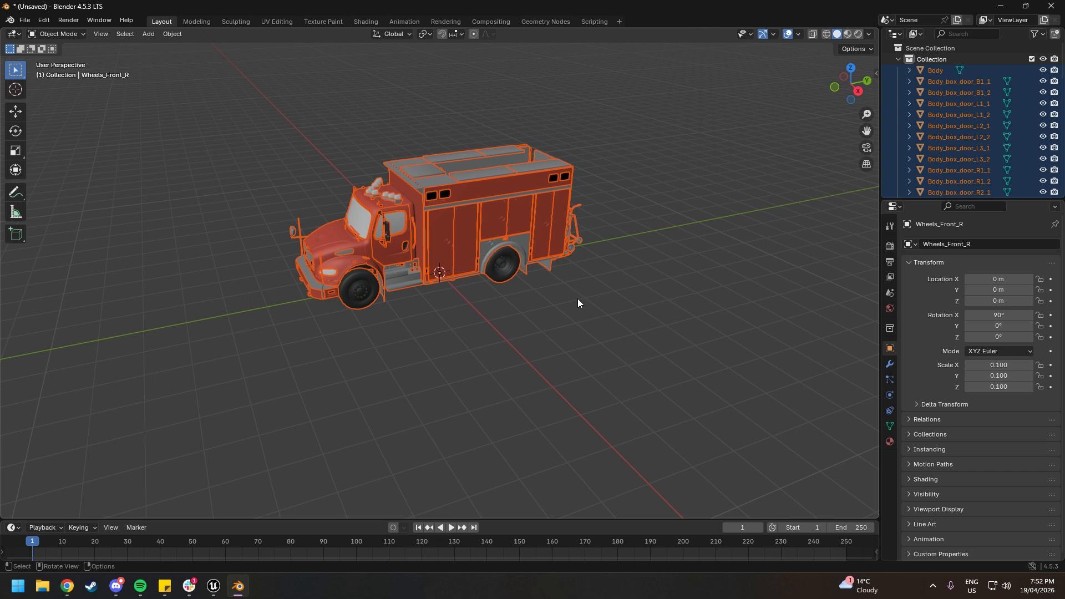
{"action": "left_click", "coordinate": [484, 327]}
Step: Delete both doors of the truck's front left-side compartment along with their attached stickers and parts
{"action": "scroll", "coordinate": [484, 328], "scroll_direction": "up", "scroll_amount": 4}
{"action": "left_click", "coordinate": [480, 227]}
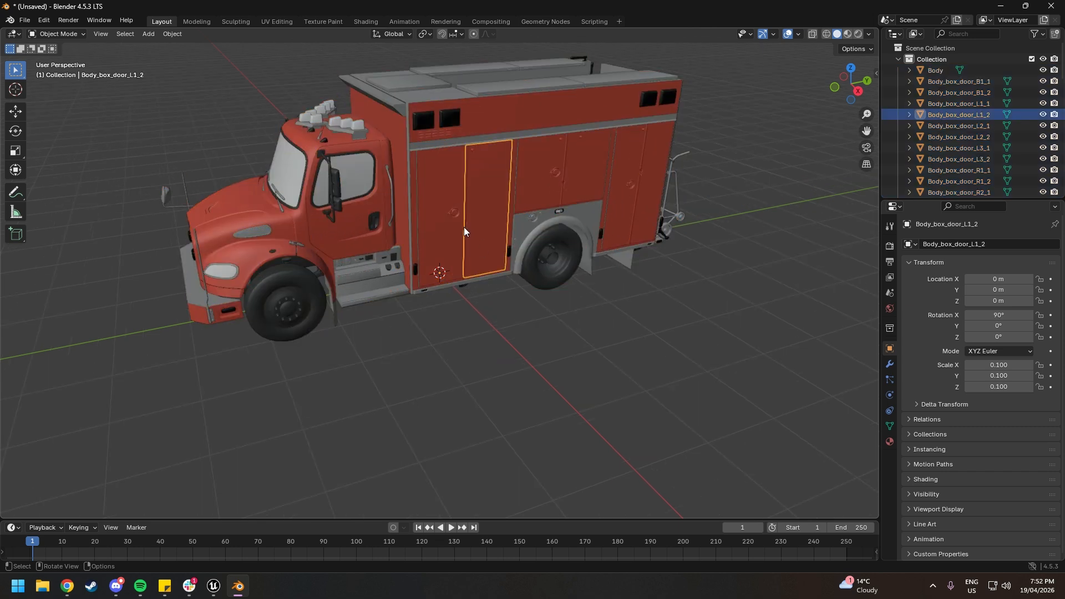
{"action": "key", "text": "Delete"}
{"action": "left_click", "coordinate": [459, 211]}
{"action": "key", "text": "Delete"}
{"action": "left_click", "coordinate": [464, 208]}
{"action": "key", "text": "Delete"}
{"action": "left_click", "coordinate": [467, 209]}
{"action": "key", "text": "Delete"}
Step: Delete the doors of the middle left-side compartment above the rear wheel, including their attached parts
{"action": "left_click", "coordinate": [556, 187]}
{"action": "key", "text": "Delete"}
{"action": "left_click", "coordinate": [568, 183]}
{"action": "key", "text": "Delete"}
{"action": "left_click", "coordinate": [558, 182]}
{"action": "key", "text": "Delete"}
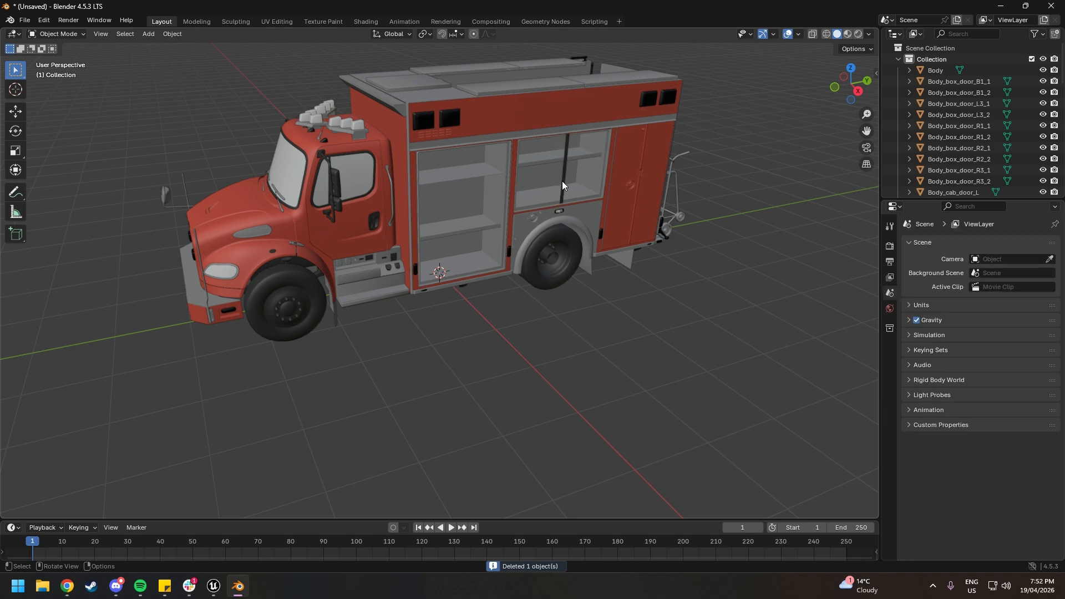
Step: Delete the doors and sticker piece covering the rear left-side compartment
{"action": "left_click", "coordinate": [631, 180]}
{"action": "key", "text": "Delete"}
{"action": "left_click", "coordinate": [636, 175]}
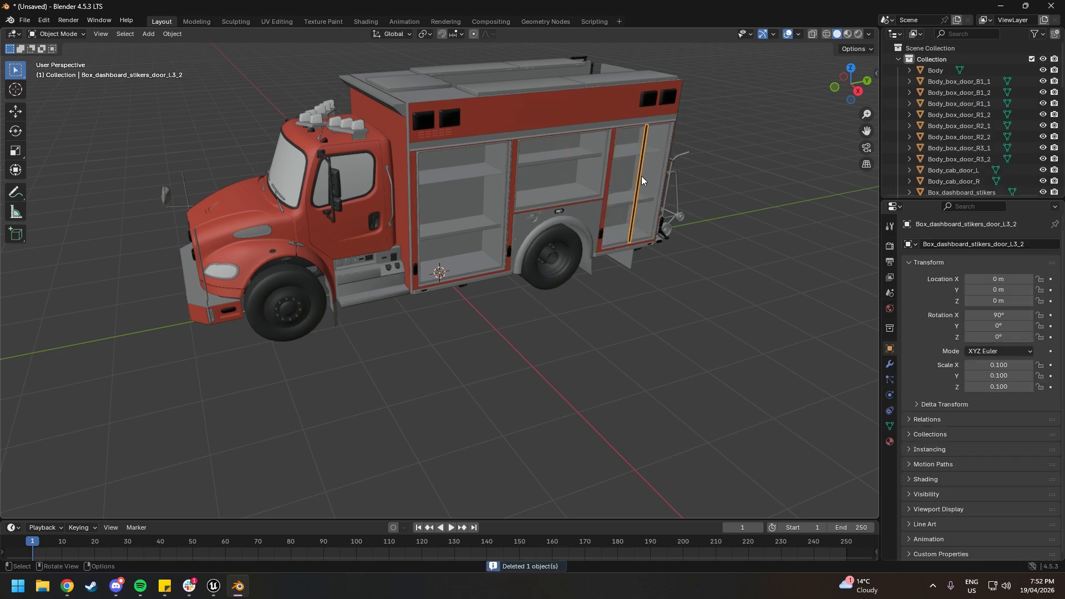
{"action": "key", "text": "Delete"}
Step: Delete the doors at the back end of the truck together with their attached parts
{"action": "middle_click_drag", "start_coordinate": [623, 186], "coordinate": [483, 234]}
{"action": "left_click", "coordinate": [462, 232]}
{"action": "key", "text": "Delete"}
{"action": "left_click", "coordinate": [458, 235]}
{"action": "key", "text": "Delete"}
{"action": "left_click", "coordinate": [461, 235]}
{"action": "key", "text": "Delete"}
{"action": "left_click", "coordinate": [345, 211]}
{"action": "key", "text": "Delete"}
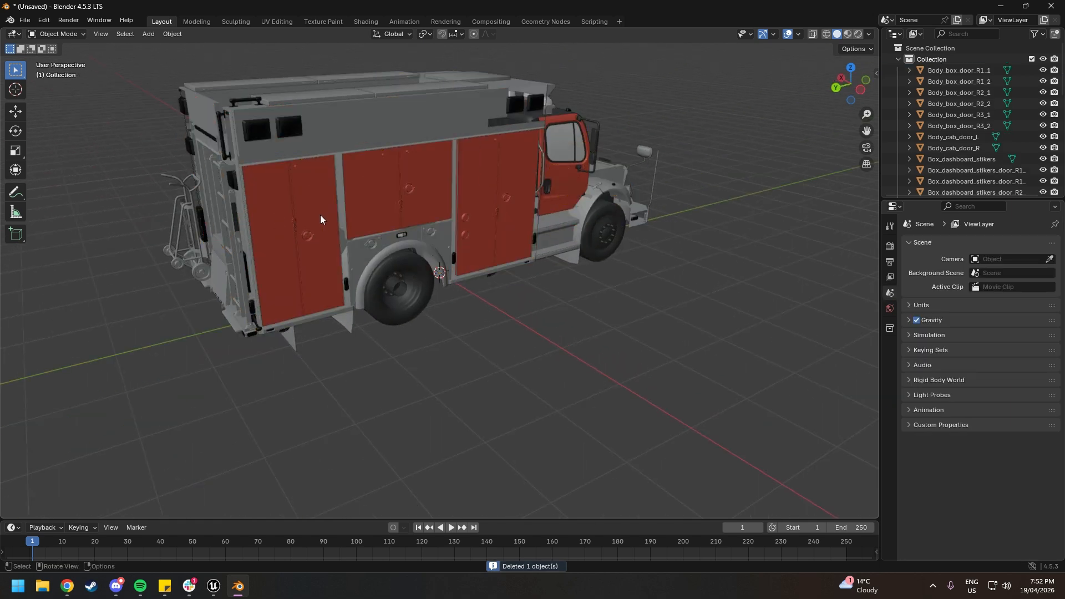
{"action": "key", "text": "ctrl+z"}
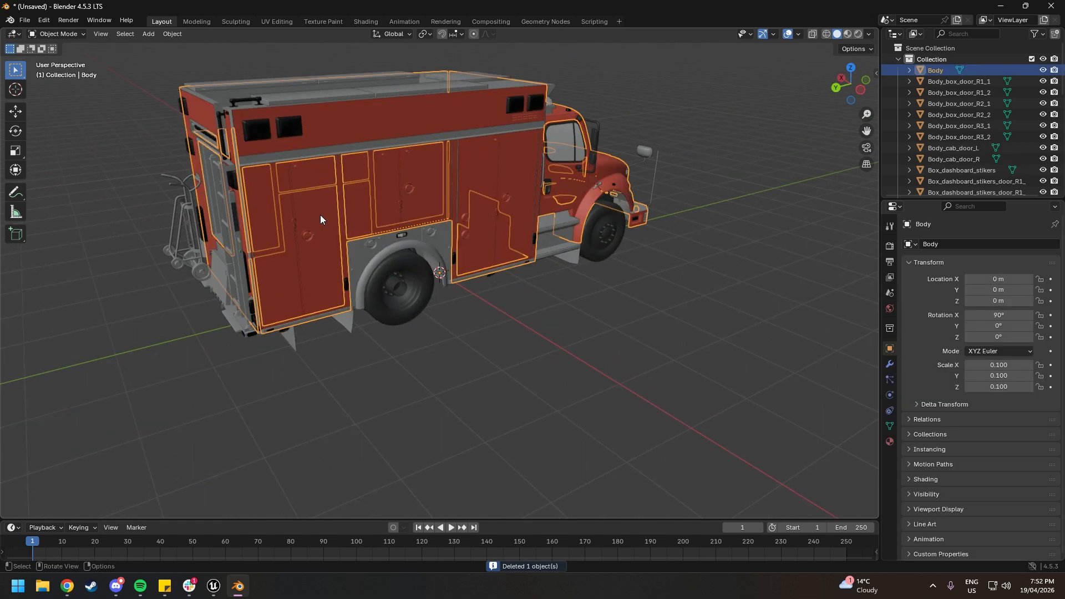
Step: Delete the doors of the rear right-side compartment along with their attached stickers and parts
{"action": "left_click", "coordinate": [320, 217]}
{"action": "key", "text": "Delete"}
{"action": "left_click", "coordinate": [270, 234]}
{"action": "key", "text": "Delete"}
{"action": "left_click", "coordinate": [300, 235]}
{"action": "key", "text": "Delete"}
{"action": "left_click", "coordinate": [295, 235]}
{"action": "key", "text": "Delete"}
Step: Delete the doors and attached parts of the middle right-side compartment above the rear wheel
{"action": "left_click", "coordinate": [416, 194]}
{"action": "left_click", "coordinate": [377, 206]}
{"action": "key", "text": "Delete"}
{"action": "left_click", "coordinate": [400, 201]}
{"action": "key", "text": "Delete"}
{"action": "left_click", "coordinate": [400, 202]}
{"action": "key", "text": "Delete"}
Step: Delete the doors and attached parts of the front right-side compartment behind the cab
{"action": "left_click", "coordinate": [505, 198]}
{"action": "key", "text": "Delete"}
{"action": "left_click", "coordinate": [486, 199]}
{"action": "key", "text": "Delete"}
{"action": "left_click", "coordinate": [501, 198]}
{"action": "key", "text": "Delete"}
{"action": "left_click", "coordinate": [497, 194]}
{"action": "key", "text": "Delete"}
Step: Delete the cab doors on both sides of the truck together with their attached parts
{"action": "middle_click_drag", "start_coordinate": [498, 194], "coordinate": [422, 215]}
{"action": "left_click", "coordinate": [491, 225]}
{"action": "key", "text": "Delete"}
{"action": "middle_click_drag", "start_coordinate": [491, 225], "coordinate": [527, 204]}
{"action": "left_click", "coordinate": [528, 204]}
{"action": "key", "text": "Delete"}
{"action": "left_click", "coordinate": [544, 154]}
{"action": "key", "text": "Delete"}
{"action": "left_click", "coordinate": [546, 152]}
{"action": "key", "text": "Delete"}
{"action": "left_click", "coordinate": [544, 161]}
{"action": "key", "text": "Delete"}
{"action": "left_click", "coordinate": [543, 161]}
{"action": "key", "text": "Delete"}
{"action": "middle_click_drag", "start_coordinate": [567, 159], "coordinate": [377, 168]}
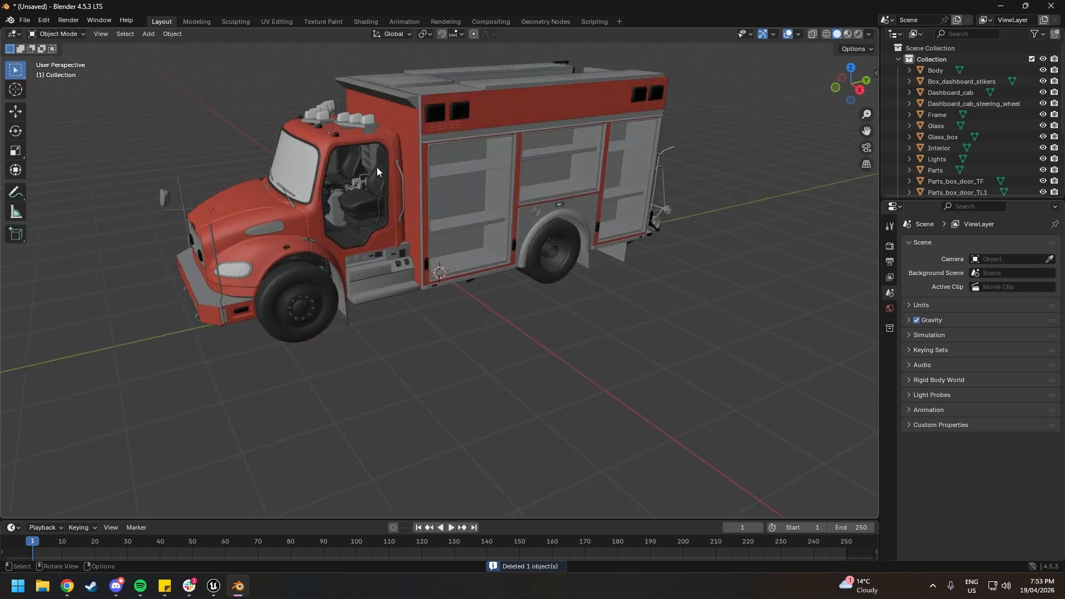
Step: Select all four wheels and set each wheel's origin to its geometry
{"action": "left_click", "coordinate": [291, 317]}
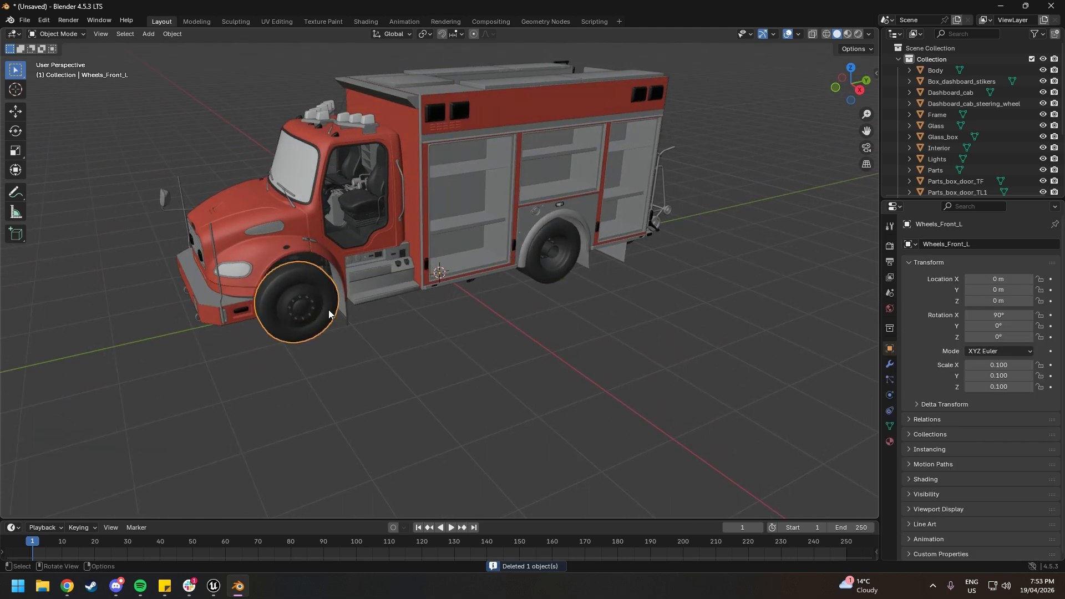
{"action": "middle_click_drag", "start_coordinate": [546, 267], "coordinate": [478, 274]}
{"action": "left_click", "coordinate": [484, 283], "text": "shift"}
{"action": "left_click", "coordinate": [485, 285]}
{"action": "left_click", "coordinate": [533, 269], "text": "shift"}
{"action": "left_click", "coordinate": [271, 226], "text": "shift"}
{"action": "left_click", "coordinate": [279, 150], "text": "shift"}
{"action": "left_click", "coordinate": [172, 34]}
{"action": "mouse_move", "coordinate": [194, 58]}
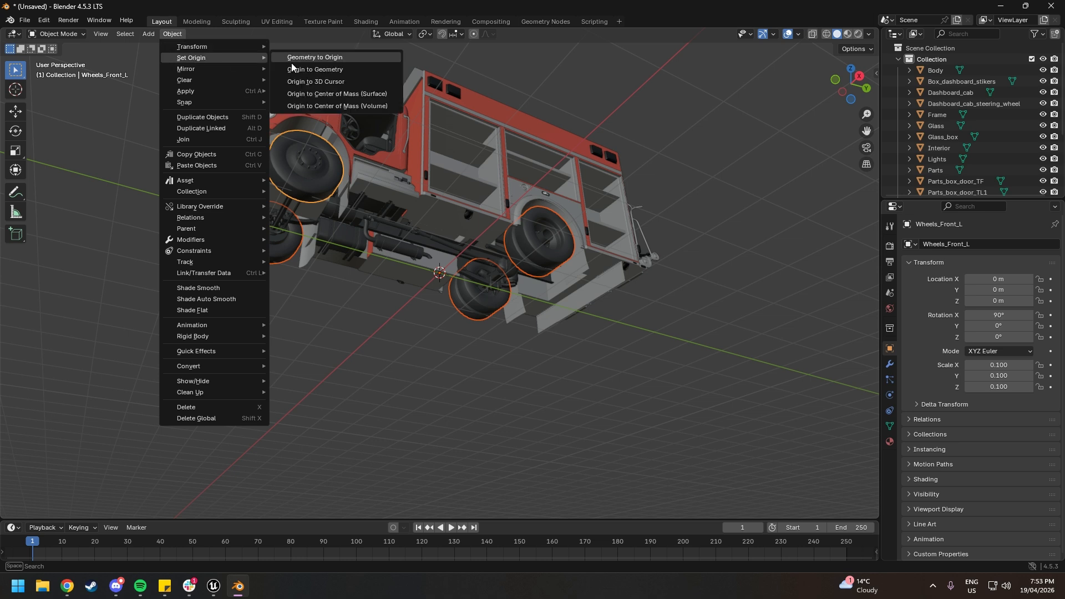
{"action": "left_click", "coordinate": [305, 68]}
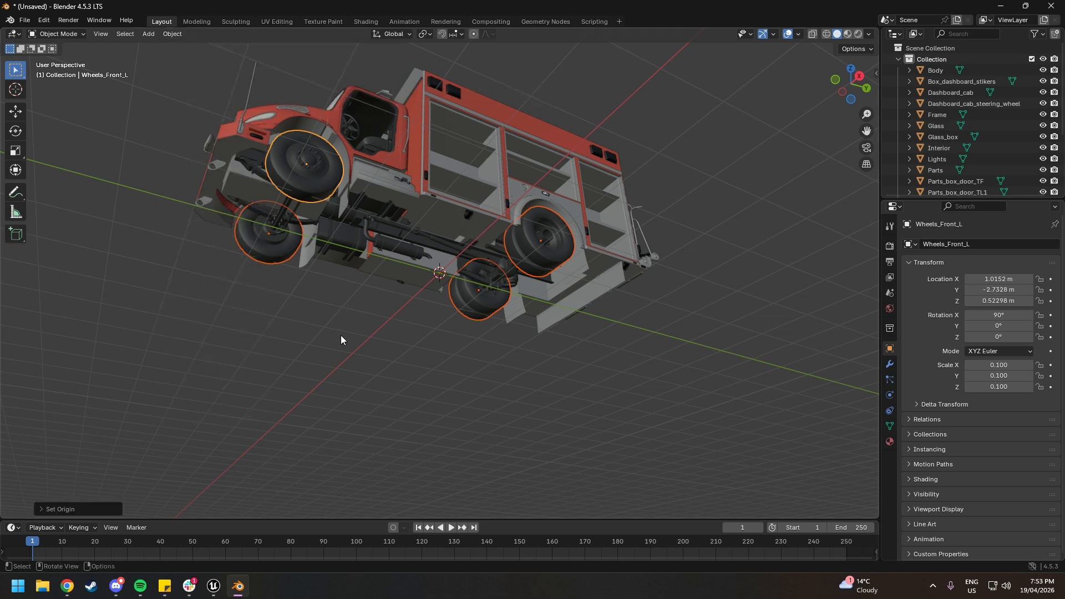
Step: Select every truck part and exclude the four wheels from the selection
{"action": "middle_click_drag", "start_coordinate": [462, 262], "coordinate": [436, 277]}
{"action": "left_click", "coordinate": [474, 109]}
{"action": "key", "text": "a"}
{"action": "middle_click_drag", "start_coordinate": [437, 235], "coordinate": [471, 310]}
{"action": "left_click", "coordinate": [473, 311], "text": "shift"}
{"action": "left_click", "coordinate": [419, 350]}
{"action": "key", "text": "a"}
{"action": "left_click", "coordinate": [479, 310], "text": "shift"}
{"action": "left_click", "coordinate": [538, 254], "text": "shift"}
{"action": "left_click", "coordinate": [318, 170], "text": "shift"}
{"action": "left_click", "coordinate": [319, 171], "text": "shift"}
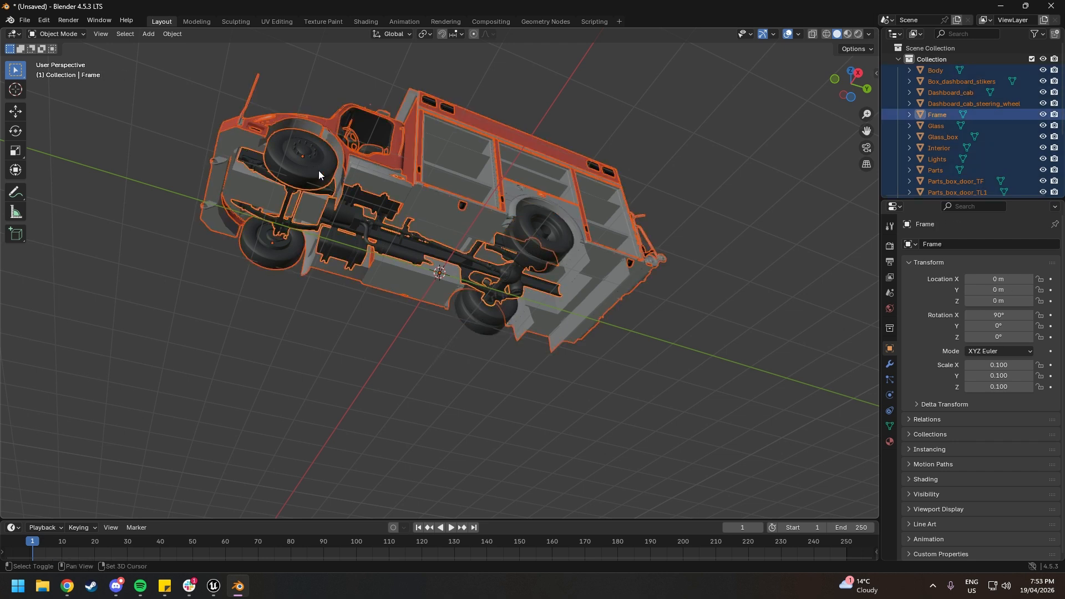
{"action": "left_click", "coordinate": [277, 260], "text": "shift"}
{"action": "middle_click_drag", "start_coordinate": [277, 261], "coordinate": [497, 401]}
{"action": "left_click", "coordinate": [267, 328], "text": "shift"}
Step: Temporarily hide the selected parts to check that only the wheels are left out, and unhide them
{"action": "key", "text": "h"}
{"action": "middle_click_drag", "start_coordinate": [559, 391], "coordinate": [535, 311]}
{"action": "key", "text": "alt+h"}
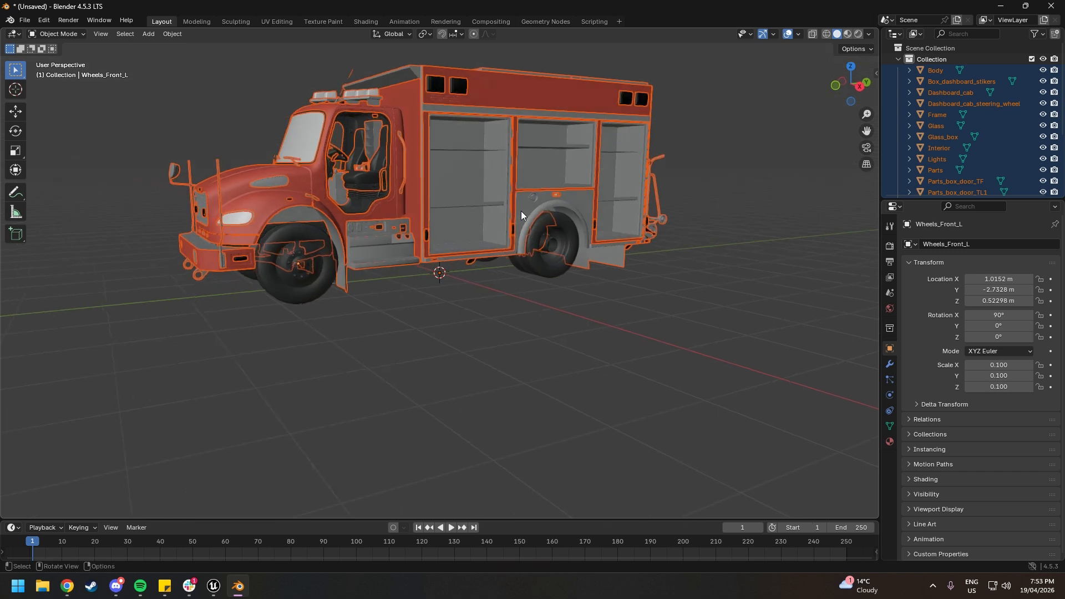
Step: Make Body the active object, join all selected parts into it, and clear the selection
{"action": "left_click", "coordinate": [511, 94], "text": "shift"}
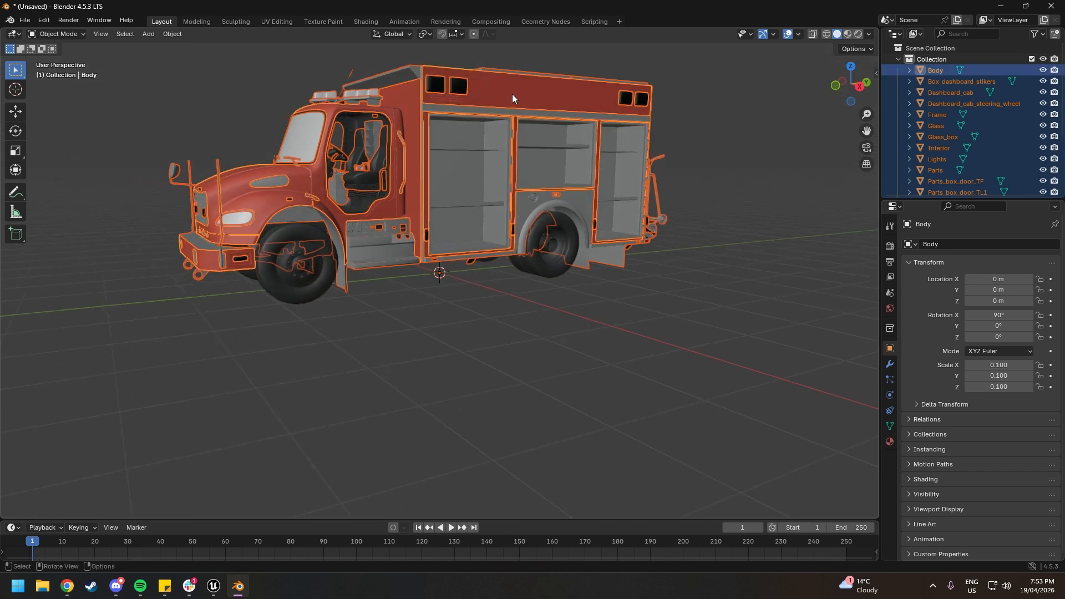
{"action": "key", "text": "ctrl+j"}
{"action": "key", "text": "alt+a"}
Step: Examine the truck by selecting the body and wheels in turn to check that they are separate objects
{"action": "left_click", "coordinate": [481, 188]}
{"action": "left_click", "coordinate": [549, 248]}
{"action": "middle_click_drag", "start_coordinate": [491, 260], "coordinate": [484, 242]}
{"action": "left_click", "coordinate": [476, 256]}
{"action": "left_click", "coordinate": [296, 262]}
{"action": "left_click", "coordinate": [243, 261]}
{"action": "left_click", "coordinate": [388, 227]}
{"action": "left_click", "coordinate": [487, 328]}
{"action": "middle_click_drag", "start_coordinate": [499, 183], "coordinate": [431, 195]}
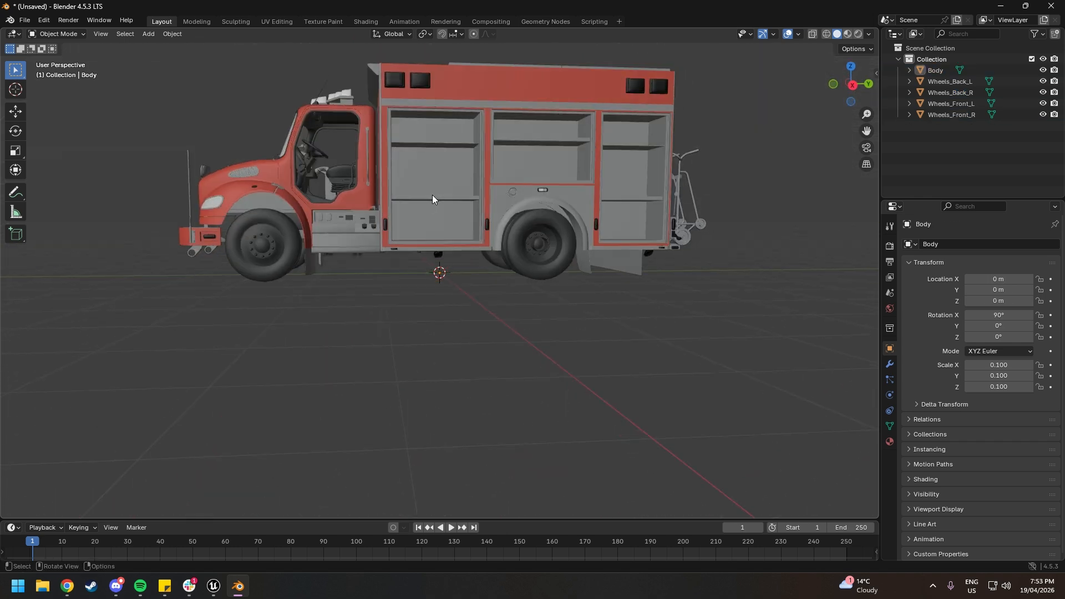
Step: Open the UE Vehicle rigging settings and assign the truck's Body object as the Vehicle Body
{"action": "left_click", "coordinate": [875, 73]}
{"action": "left_click", "coordinate": [872, 154]}
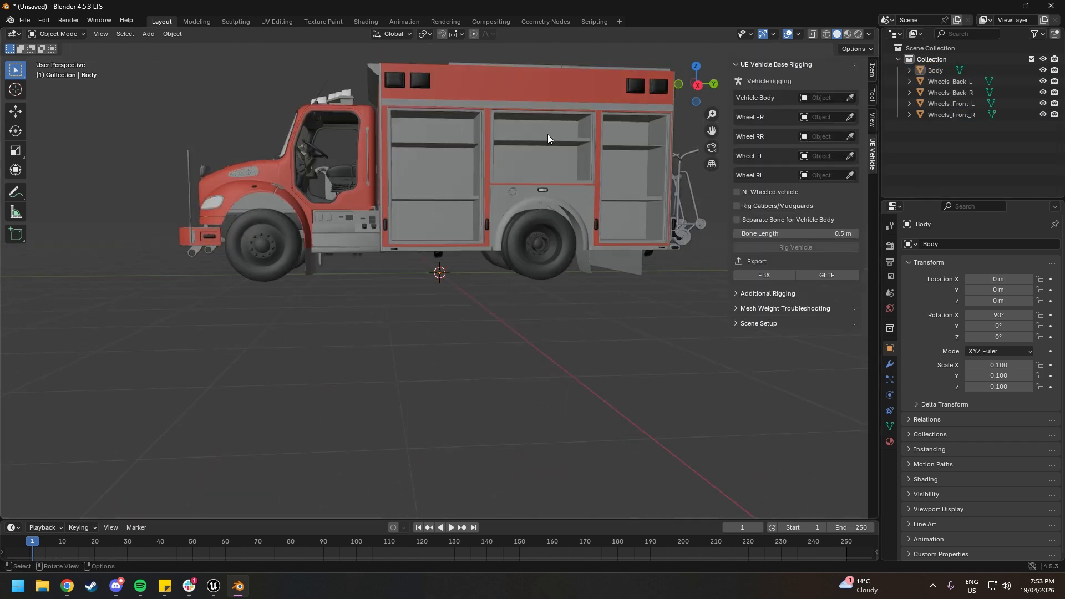
{"action": "middle_click_drag", "start_coordinate": [547, 134], "coordinate": [627, 151]}
{"action": "left_click", "coordinate": [849, 98]}
{"action": "left_click", "coordinate": [547, 167]}
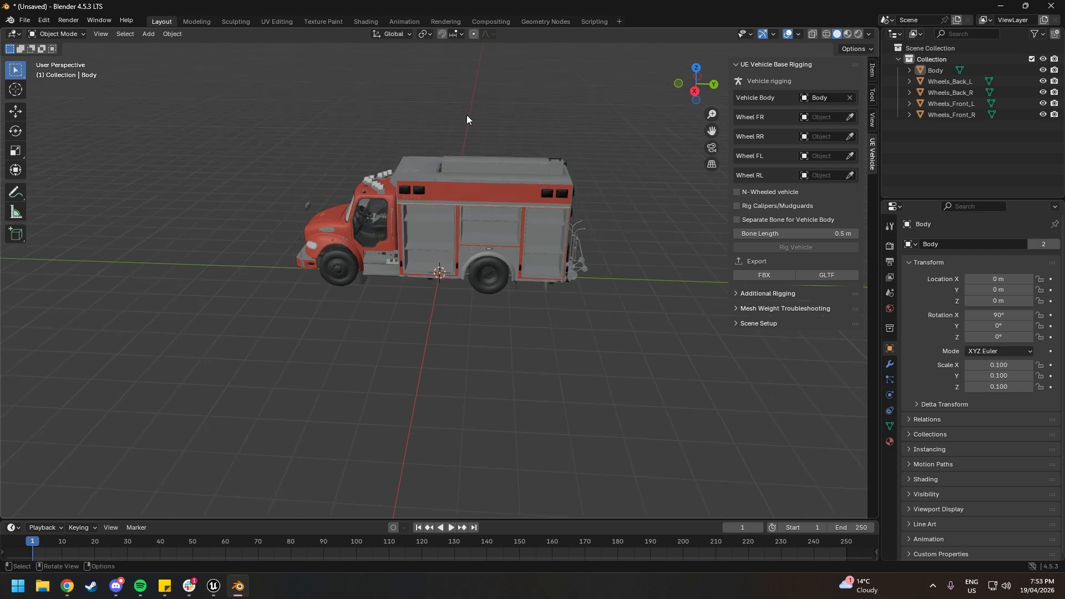
Step: Assign Wheels_Front_R as Wheel FR and Wheels_Back_R as Wheel RR
{"action": "middle_click_drag", "start_coordinate": [713, 120], "coordinate": [316, 100]}
{"action": "left_click", "coordinate": [849, 117]}
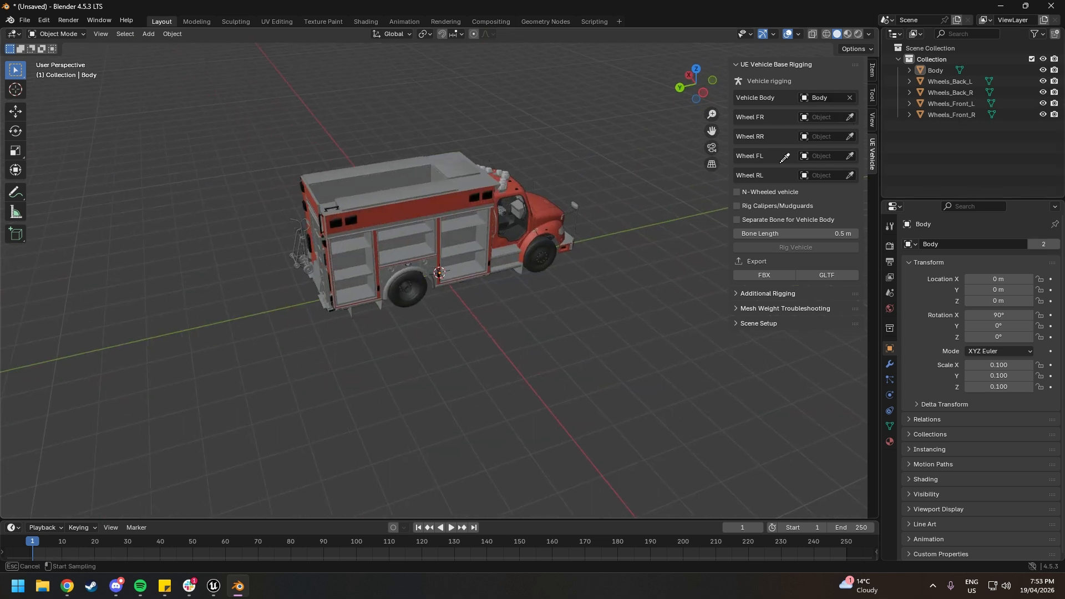
{"action": "left_click", "coordinate": [552, 256]}
{"action": "left_click", "coordinate": [849, 136]}
{"action": "left_click", "coordinate": [411, 287]}
Step: Assign Wheels_Front_L as Wheel FL and Wheels_Back_L as Wheel RL, and check the full names of all assigned objects
{"action": "middle_click_drag", "start_coordinate": [411, 288], "coordinate": [701, 239]}
{"action": "left_click", "coordinate": [849, 156]}
{"action": "middle_click_drag", "start_coordinate": [370, 228], "coordinate": [867, 139]}
{"action": "left_click", "coordinate": [850, 156]}
{"action": "left_click", "coordinate": [332, 247]}
{"action": "left_click", "coordinate": [849, 175]}
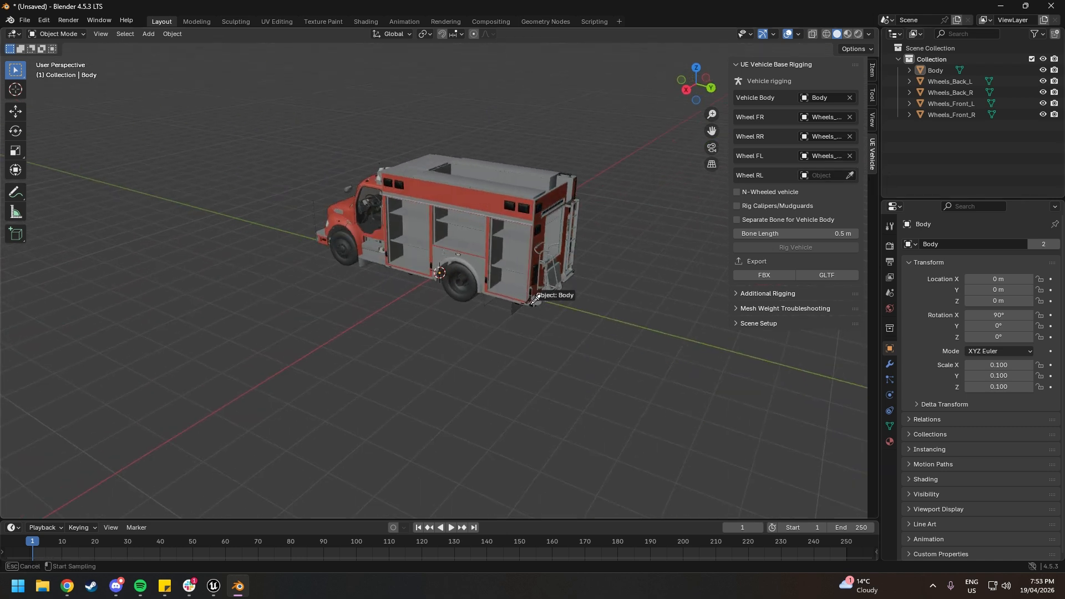
{"action": "left_click", "coordinate": [461, 288]}
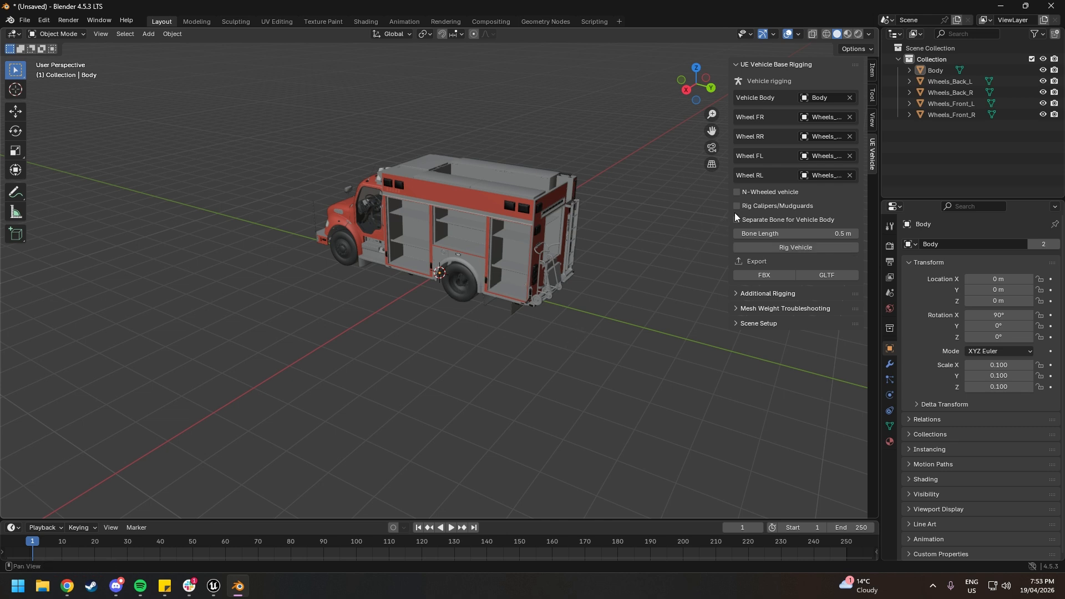
{"action": "left_click_drag", "start_coordinate": [730, 212], "coordinate": [659, 212]}
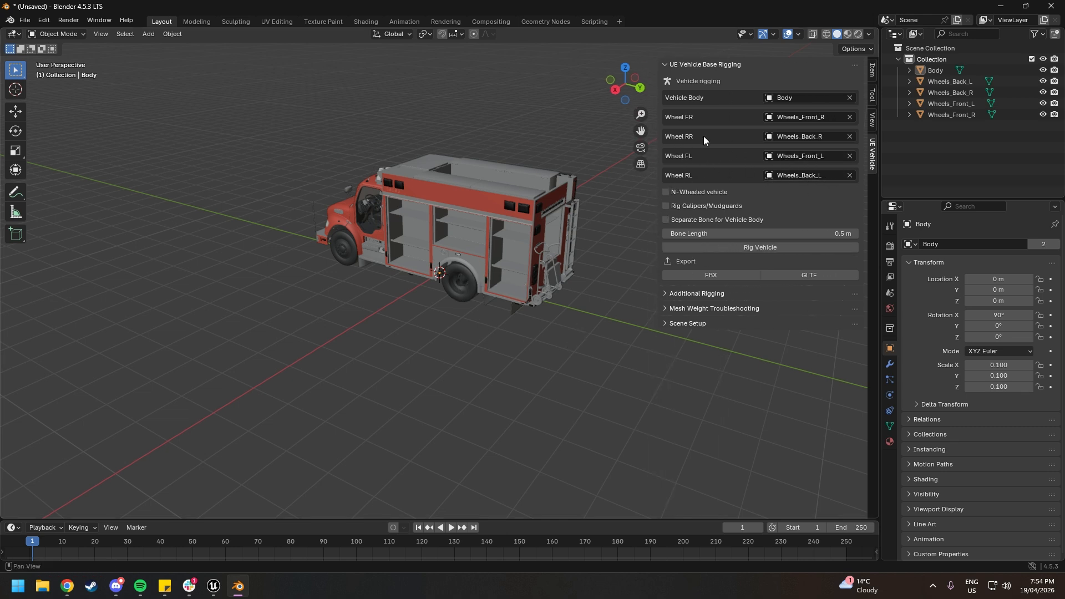
{"action": "left_click_drag", "start_coordinate": [659, 219], "coordinate": [723, 219]}
Step: Rig the vehicle from the assigned body and wheels with a 0.5 m bone length, and inspect the bones
{"action": "middle_click_drag", "start_coordinate": [713, 219], "coordinate": [632, 225]}
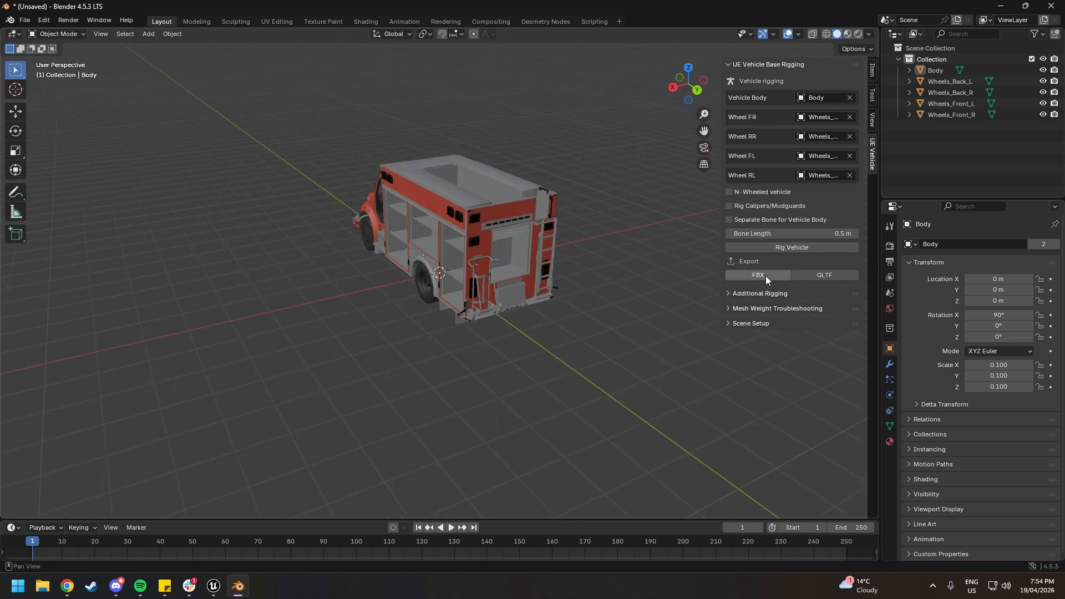
{"action": "left_click", "coordinate": [781, 249]}
{"action": "middle_click_drag", "start_coordinate": [571, 281], "coordinate": [507, 342]}
{"action": "scroll", "coordinate": [502, 297], "scroll_direction": "up", "scroll_amount": 3}
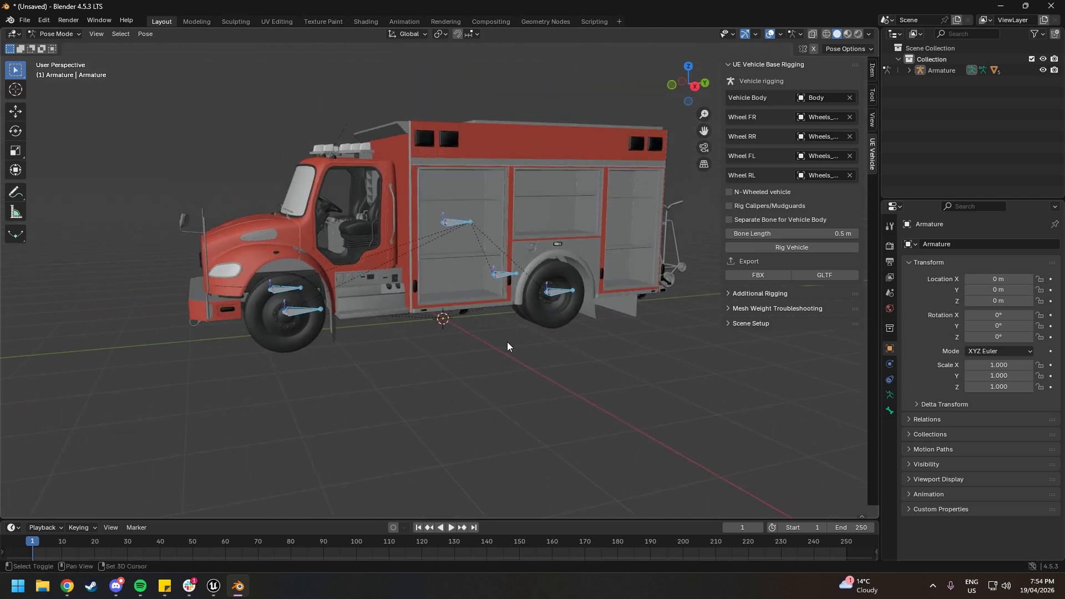
Step: Return to Object Mode in the Layout workspace and select the armature with the whole truck
{"action": "key", "text": "Tab"}
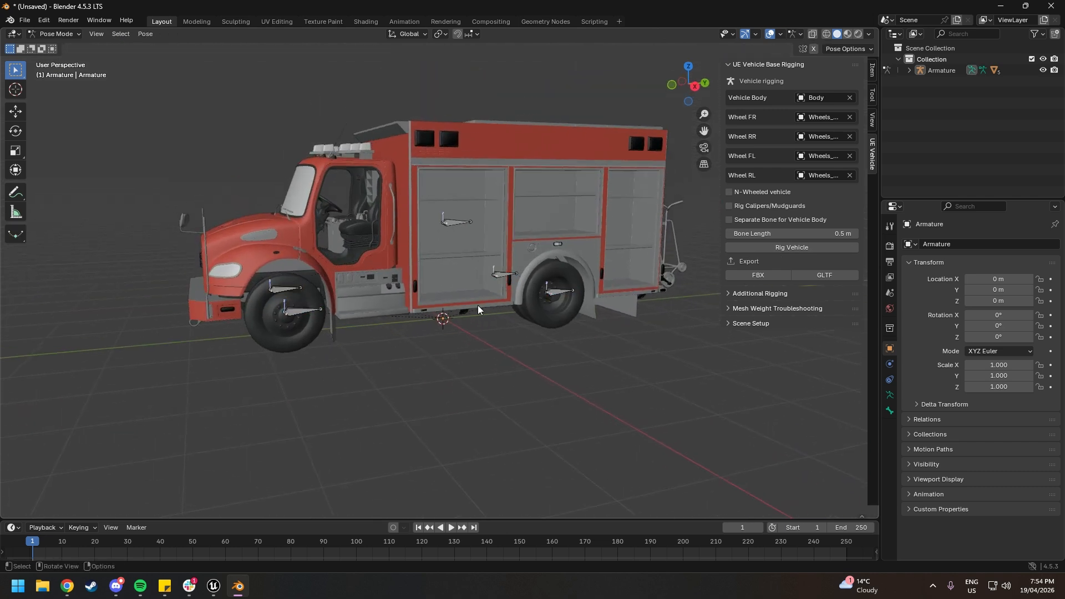
{"action": "left_click", "coordinate": [196, 21]}
{"action": "left_click", "coordinate": [161, 21]}
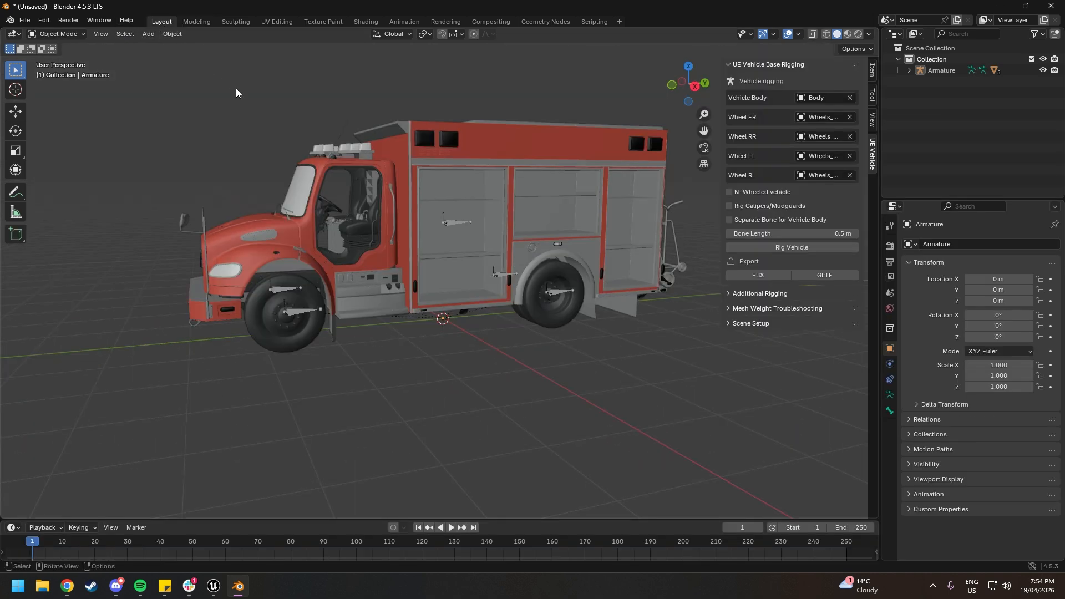
{"action": "key", "text": "a"}
Step: Export the rigged truck as an FBX to the Desktop with Apply Transform enabled, named tutorailvehicel1.fbx
{"action": "left_click", "coordinate": [25, 21]}
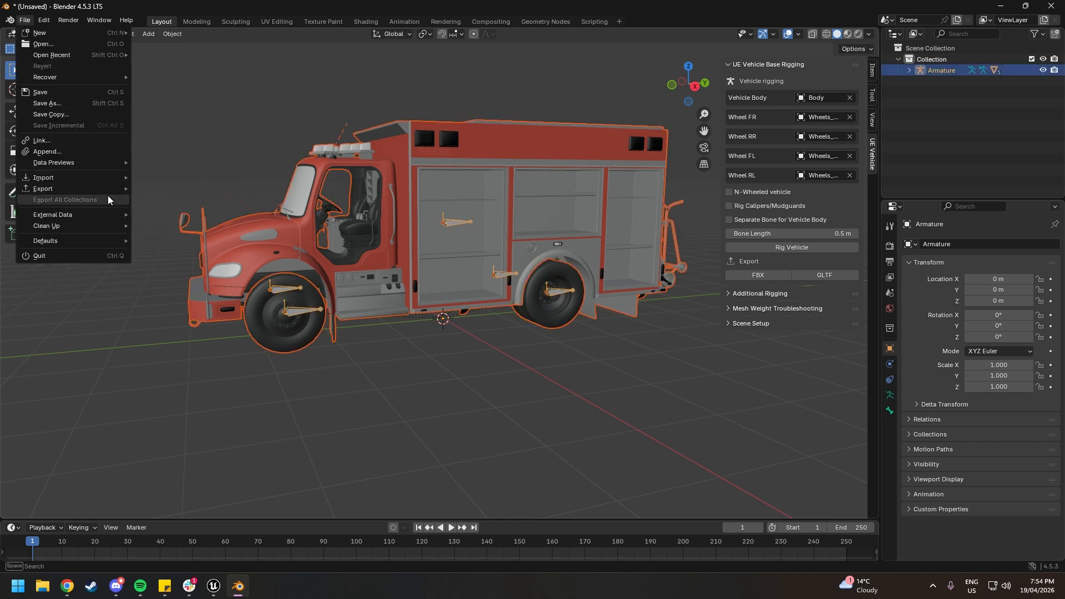
{"action": "mouse_move", "coordinate": [89, 188]}
{"action": "left_click", "coordinate": [171, 284]}
{"action": "left_click", "coordinate": [236, 210]}
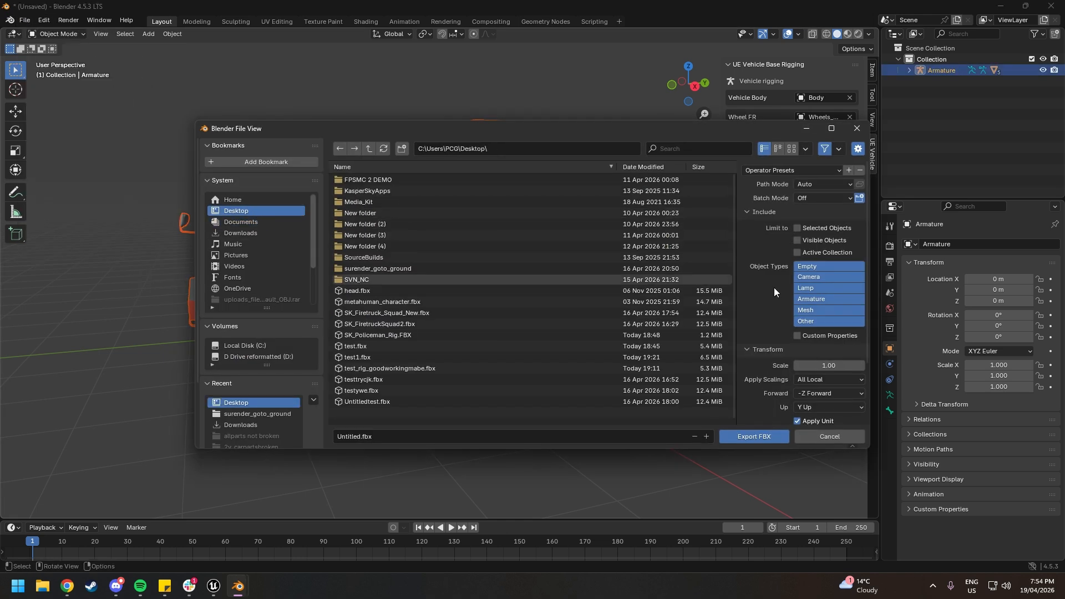
{"action": "scroll", "coordinate": [776, 333], "scroll_direction": "down", "scroll_amount": 5}
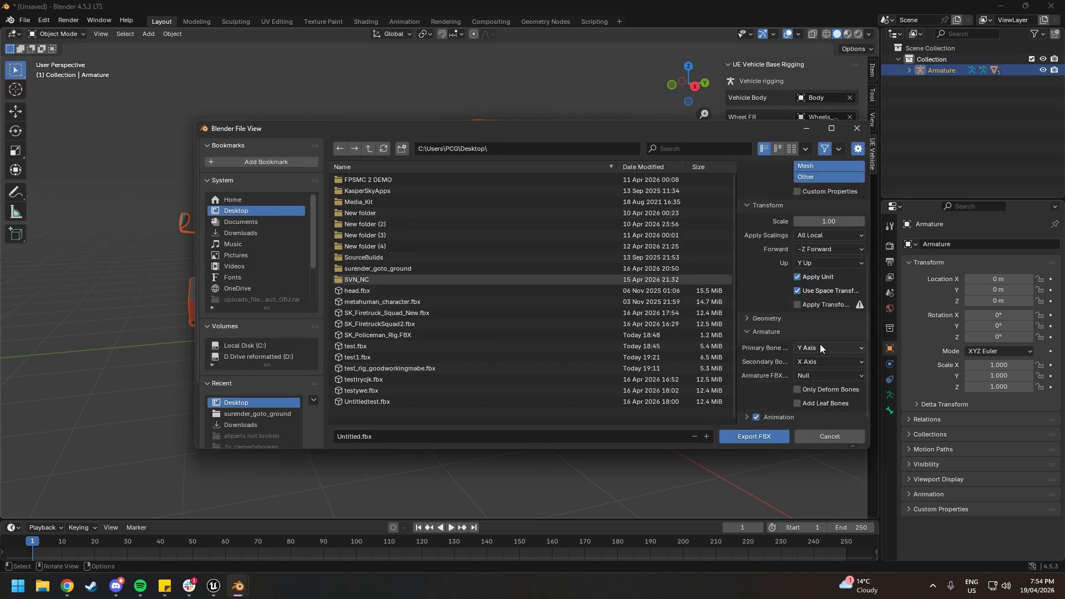
{"action": "left_click", "coordinate": [358, 436]}
{"action": "left_click", "coordinate": [358, 436]}
{"action": "key", "text": "shift+Home"}
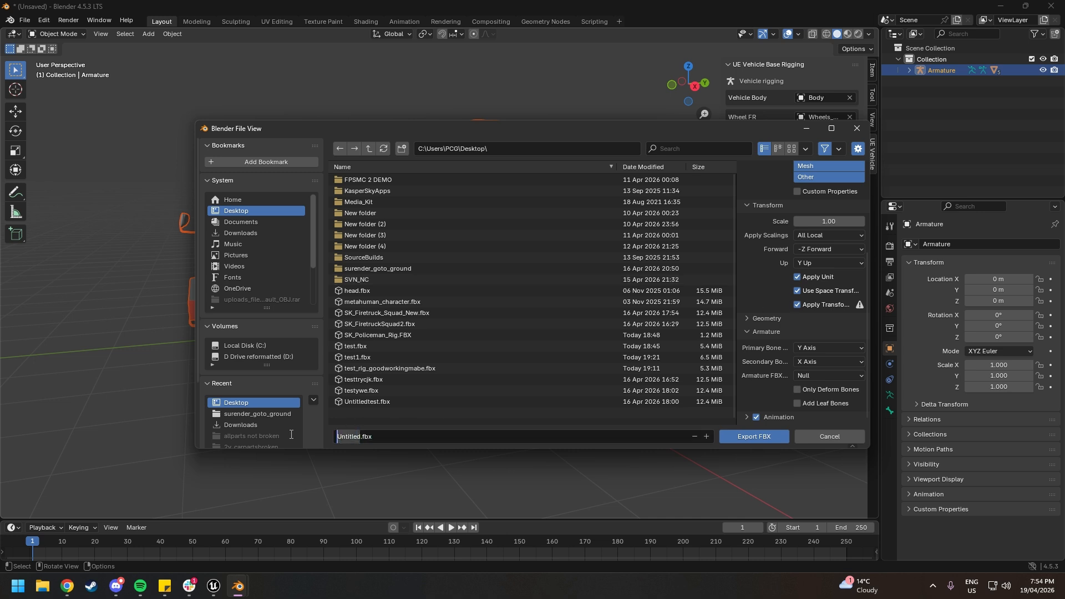
{"action": "type", "text": "tutorailvehicel1"}
{"action": "left_click", "coordinate": [776, 437]}
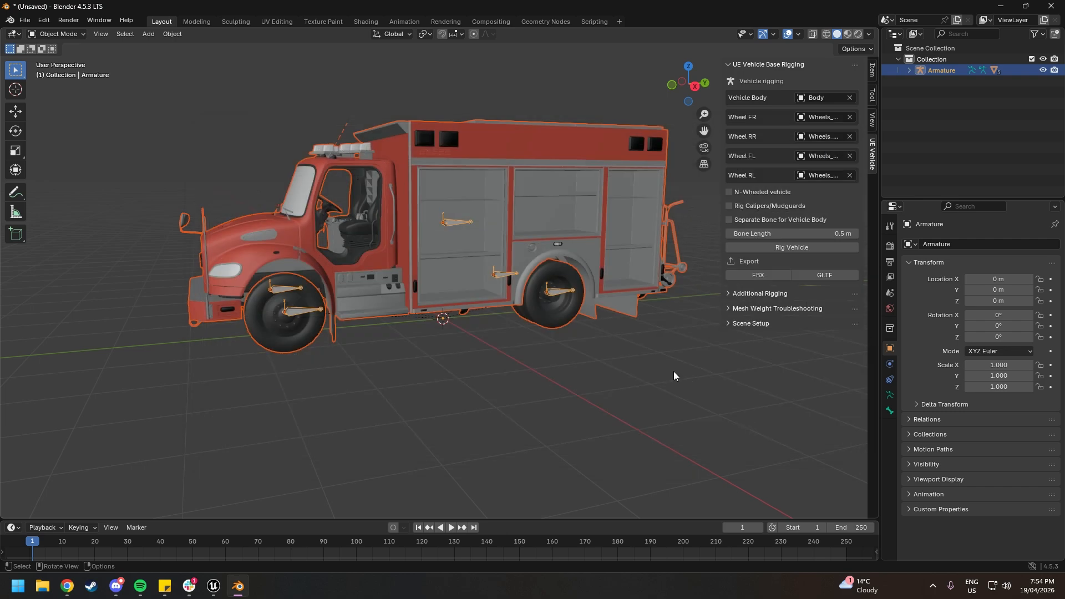
Step: Close the scene without saving and launch a fresh Blender 4.5 session
{"action": "left_click", "coordinate": [1051, 6]}
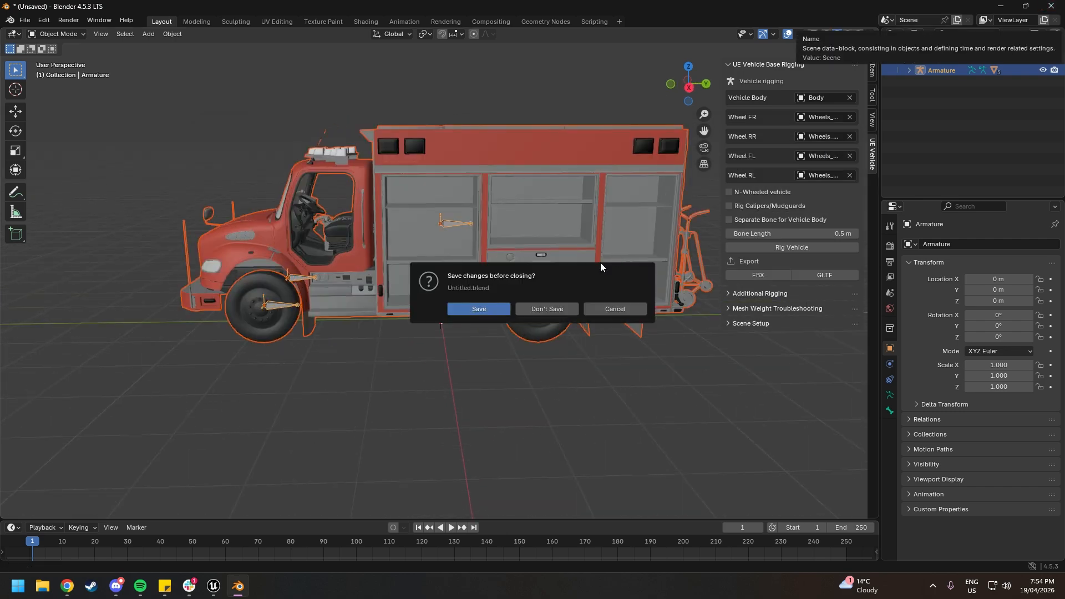
{"action": "left_click", "coordinate": [541, 308]}
{"action": "key", "text": "super"}
{"action": "type", "text": "blender"}
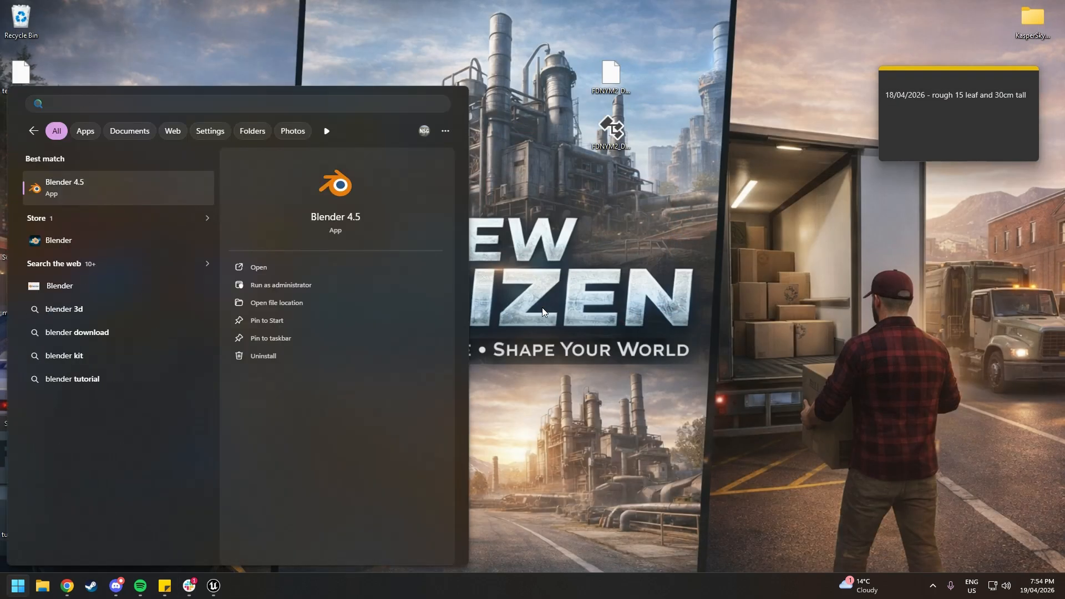
{"action": "key", "text": "Return"}
Step: Delete the default camera, cube and light from the new scene
{"action": "left_click", "coordinate": [479, 96]}
{"action": "key", "text": "a"}
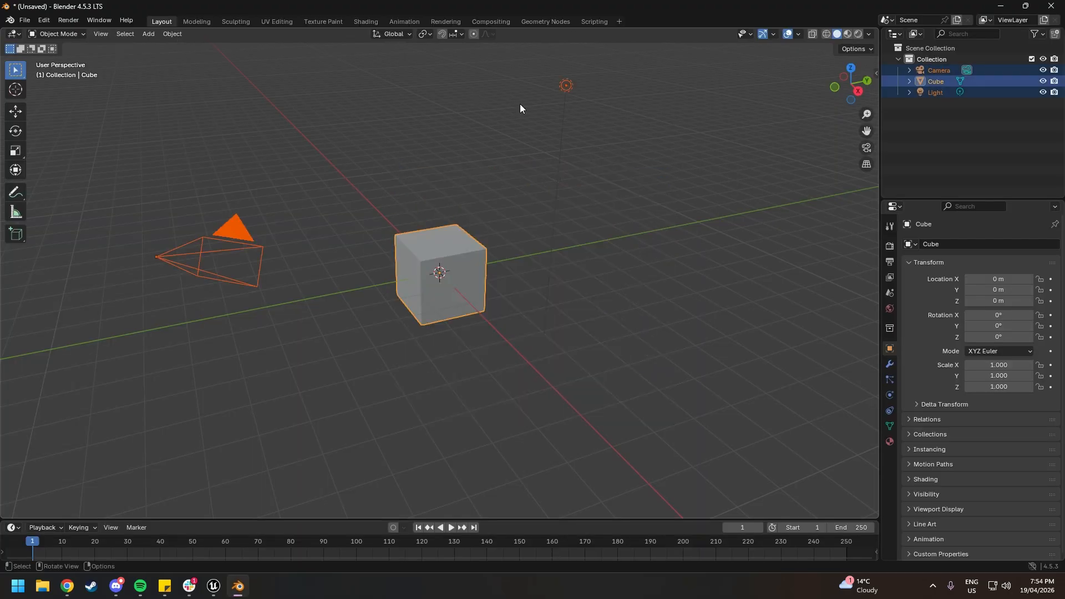
{"action": "key", "text": "Delete"}
Step: Import tutorailvehicel1.fbx from the Desktop into the empty scene with the default FBX import settings
{"action": "left_click", "coordinate": [24, 20]}
{"action": "mouse_move", "coordinate": [78, 175]}
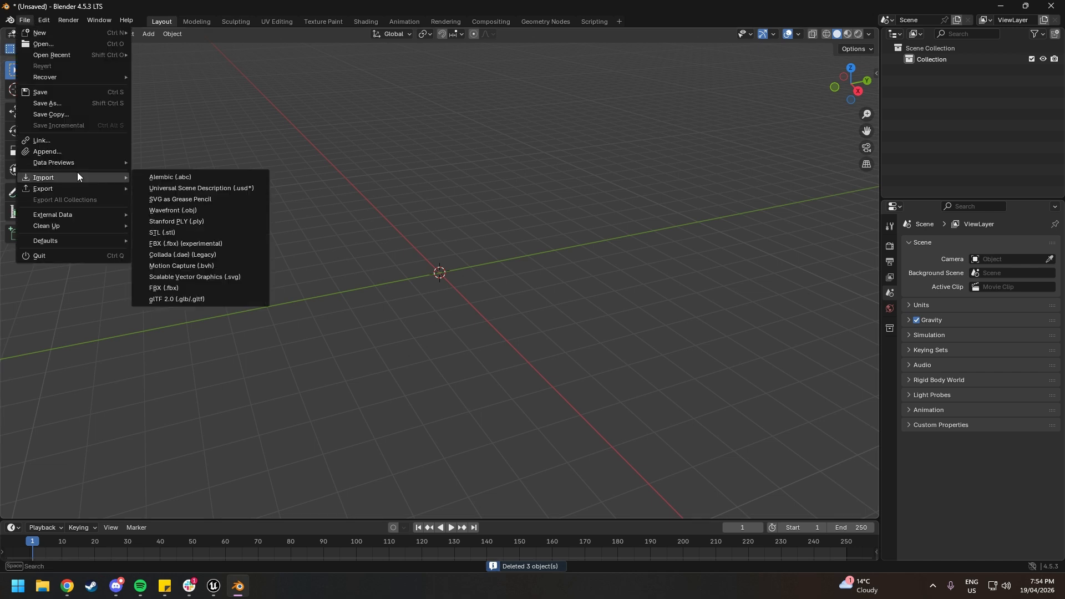
{"action": "left_click", "coordinate": [176, 289]}
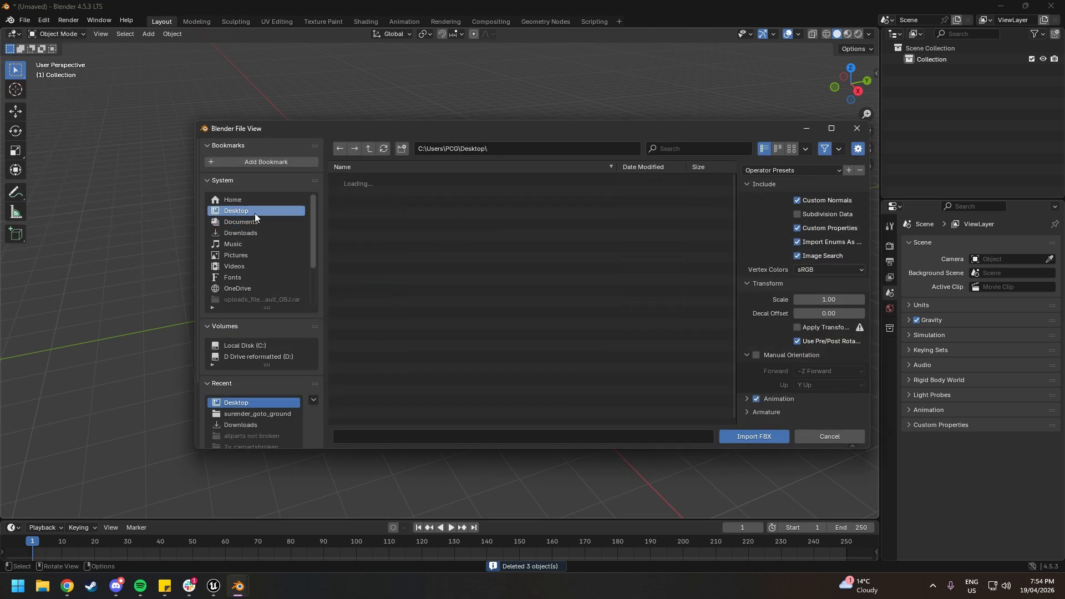
{"action": "left_click", "coordinate": [415, 402]}
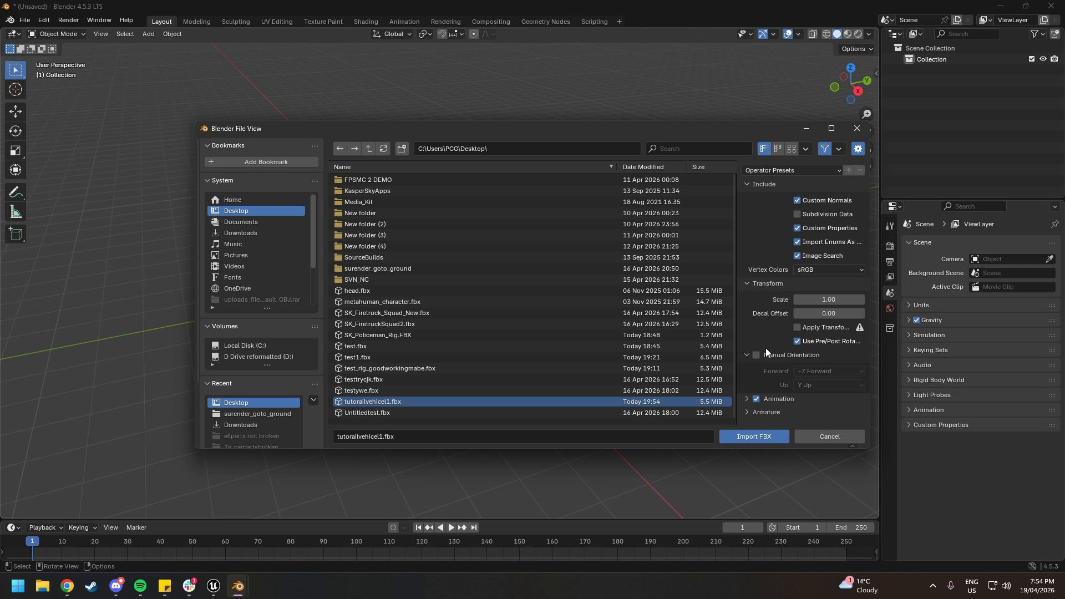
{"action": "left_click", "coordinate": [754, 413]}
{"action": "scroll", "coordinate": [780, 394], "scroll_direction": "down", "scroll_amount": 3}
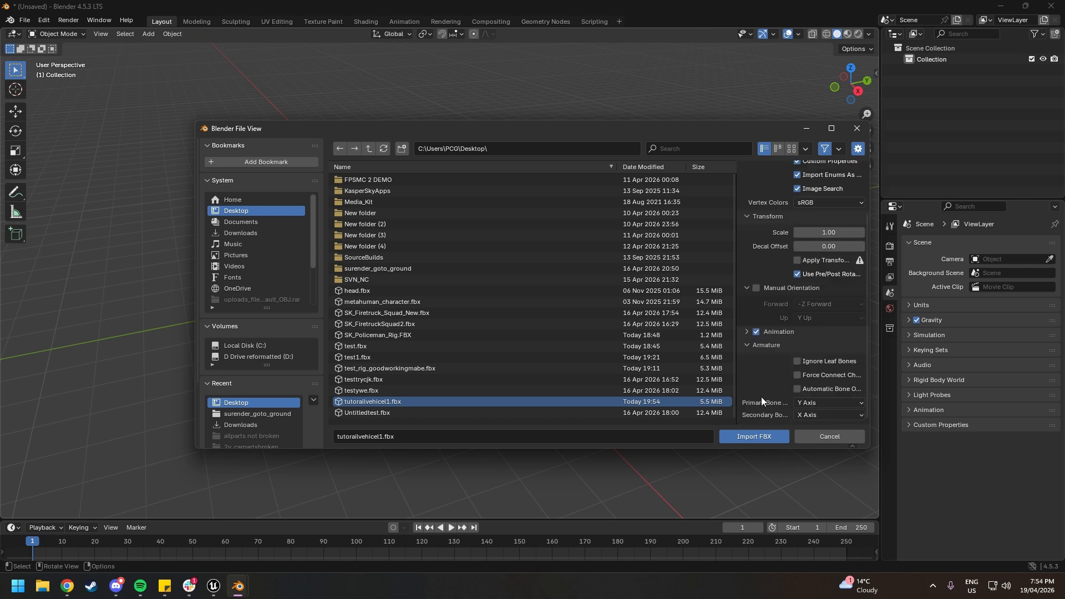
{"action": "scroll", "coordinate": [761, 398], "scroll_direction": "up", "scroll_amount": 5}
{"action": "left_click", "coordinate": [766, 436]}
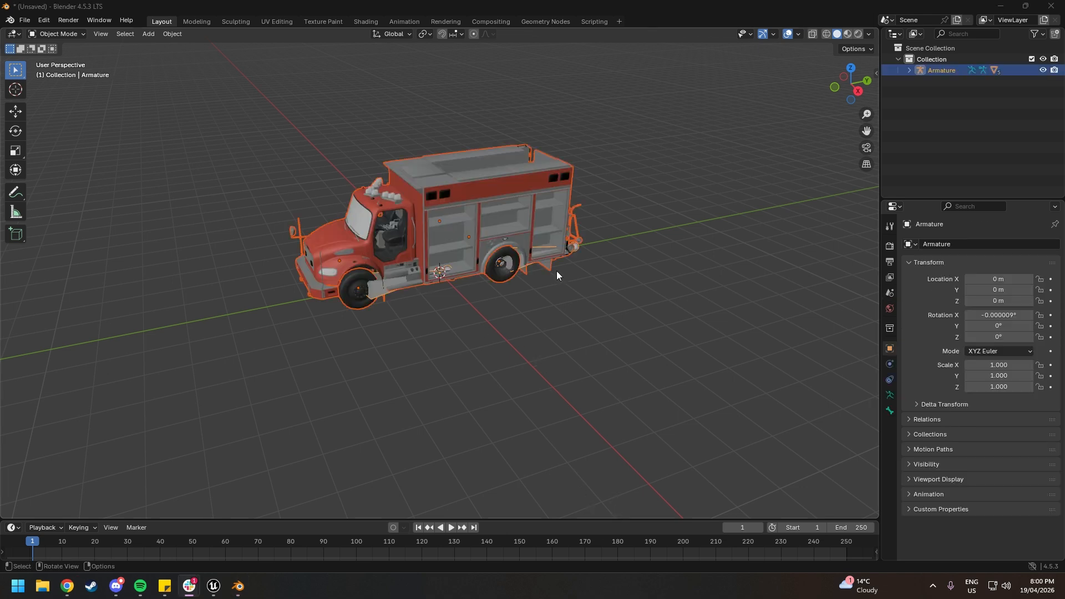
Step: Set the imported armature to display In Front in the viewport
{"action": "left_click", "coordinate": [913, 481]}
{"action": "scroll", "coordinate": [942, 481], "scroll_direction": "down", "scroll_amount": 1}
{"action": "left_click", "coordinate": [976, 492]}
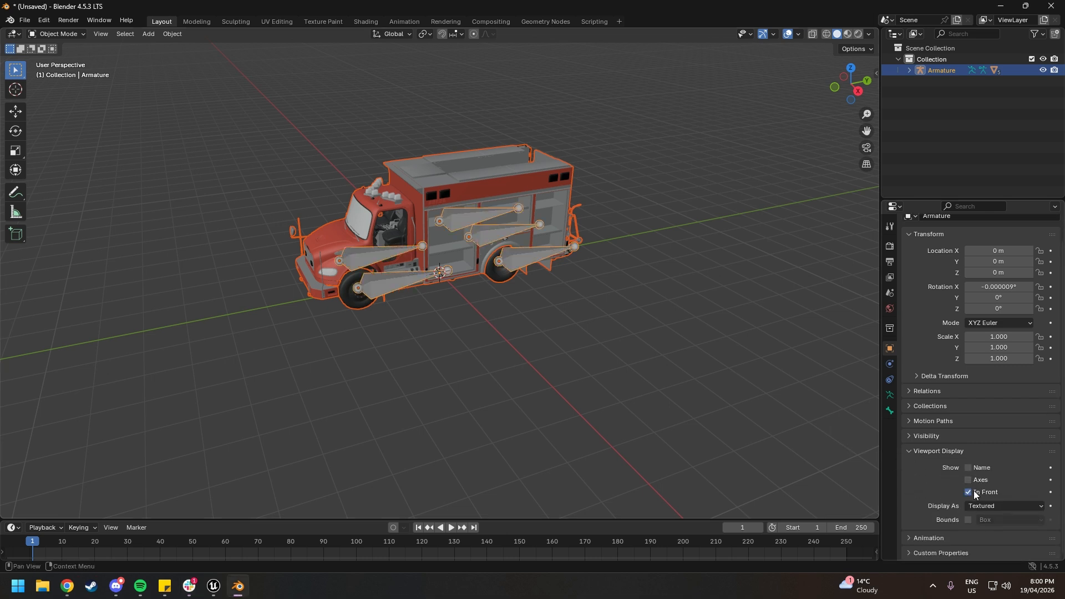
Step: Enter Edit Mode on the armature in the right orthographic view and set its X rotation to 0°
{"action": "middle_click_drag", "start_coordinate": [441, 161], "coordinate": [414, 236]}
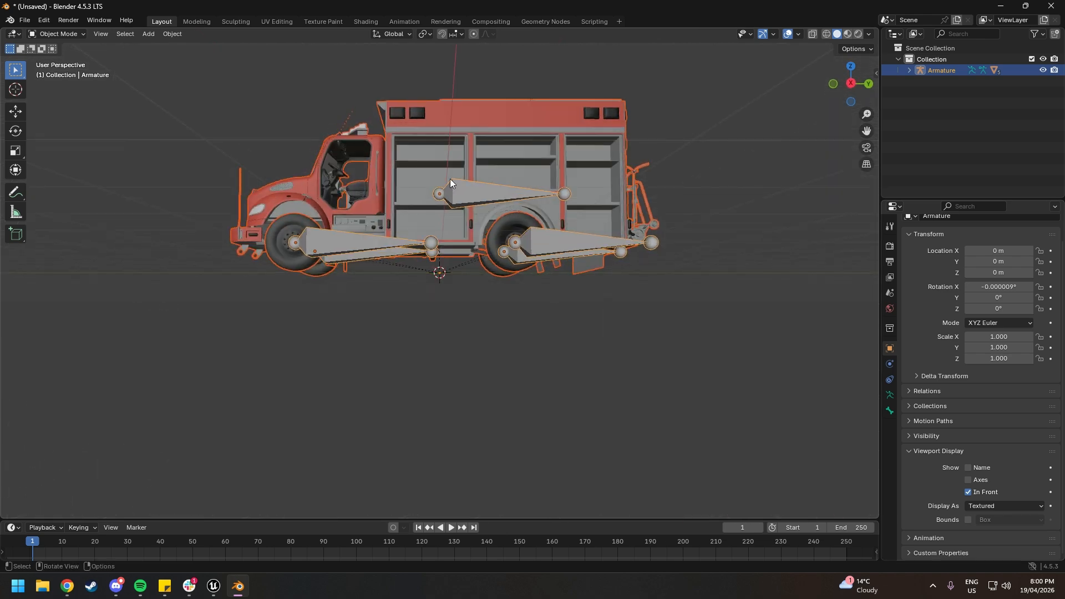
{"action": "scroll", "coordinate": [450, 187], "scroll_direction": "up", "scroll_amount": 3}
{"action": "middle_click_drag", "start_coordinate": [451, 121], "coordinate": [477, 265], "text": "shift"}
{"action": "key", "text": "Tab"}
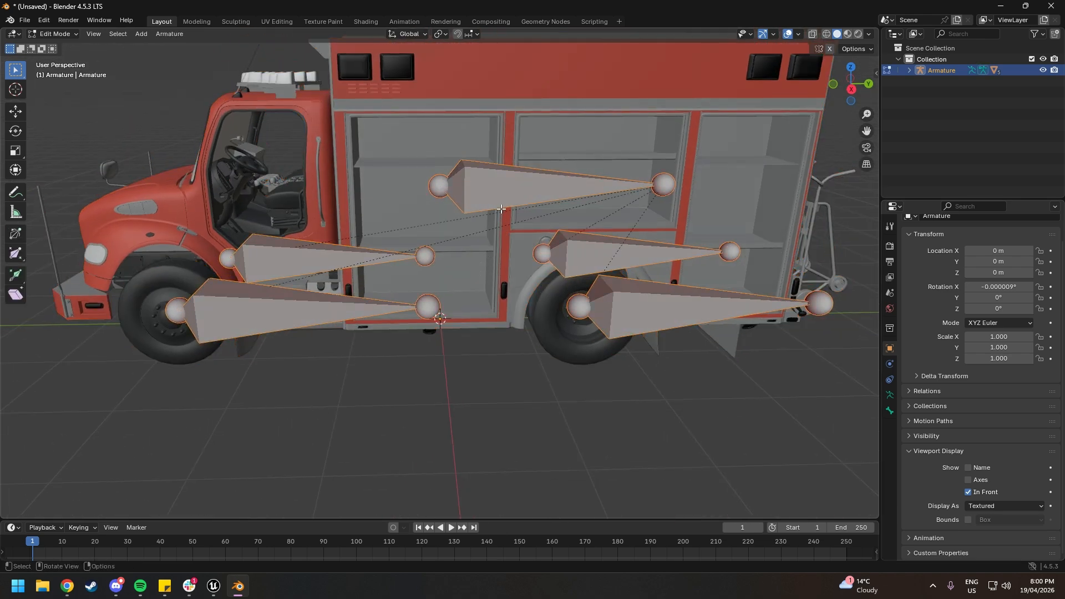
{"action": "key", "text": "KP_3"}
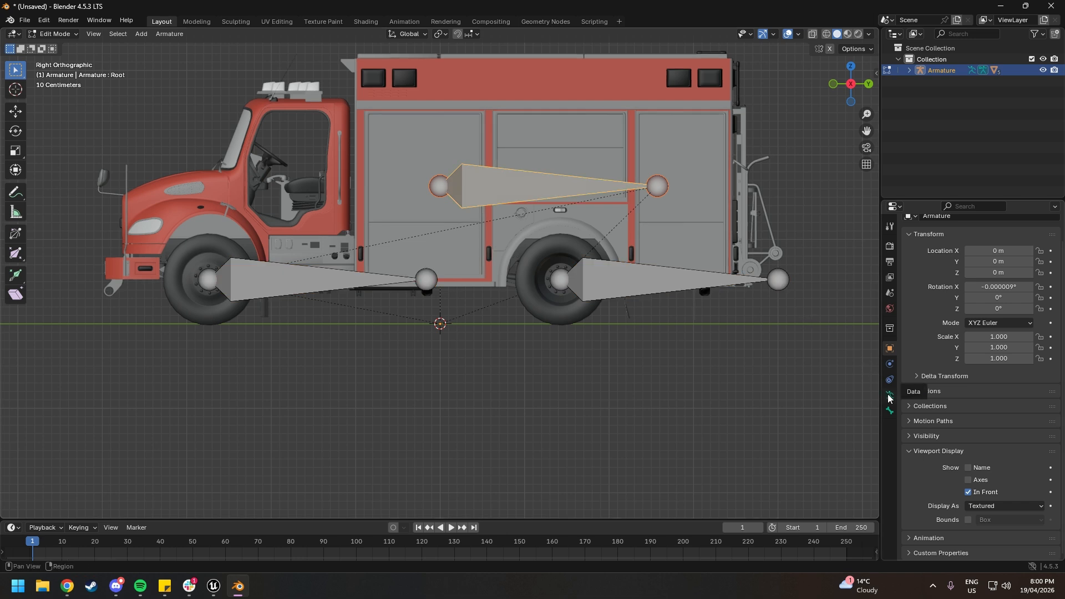
{"action": "left_click", "coordinate": [998, 287]}
{"action": "type", "text": "0"}
{"action": "key", "text": "Return"}
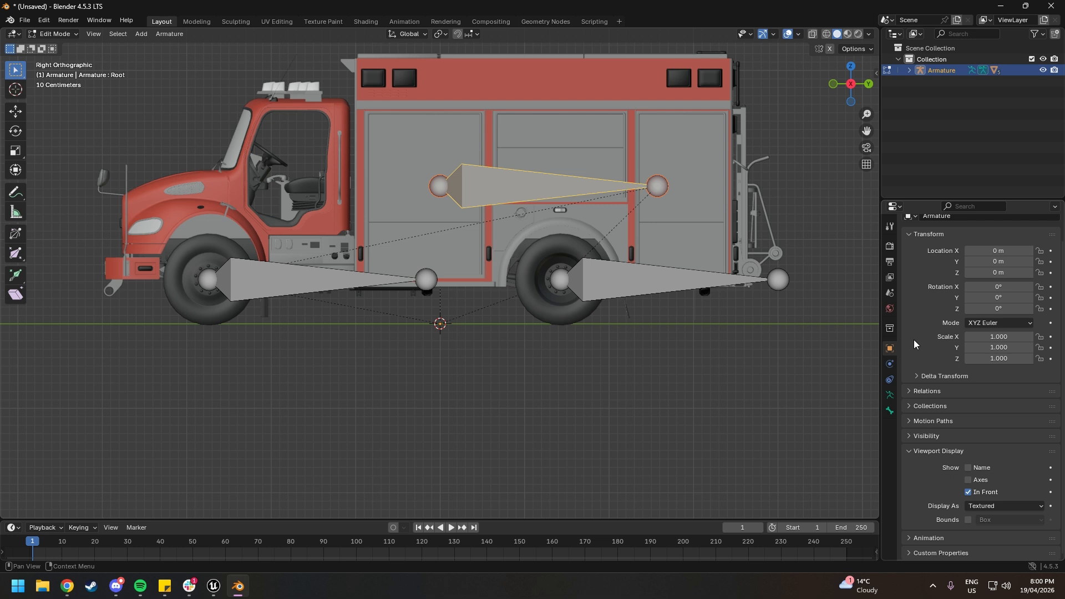
Step: Show the Root bone's properties and snap the bone to the 3D cursor at the world origin
{"action": "left_click", "coordinate": [890, 395]}
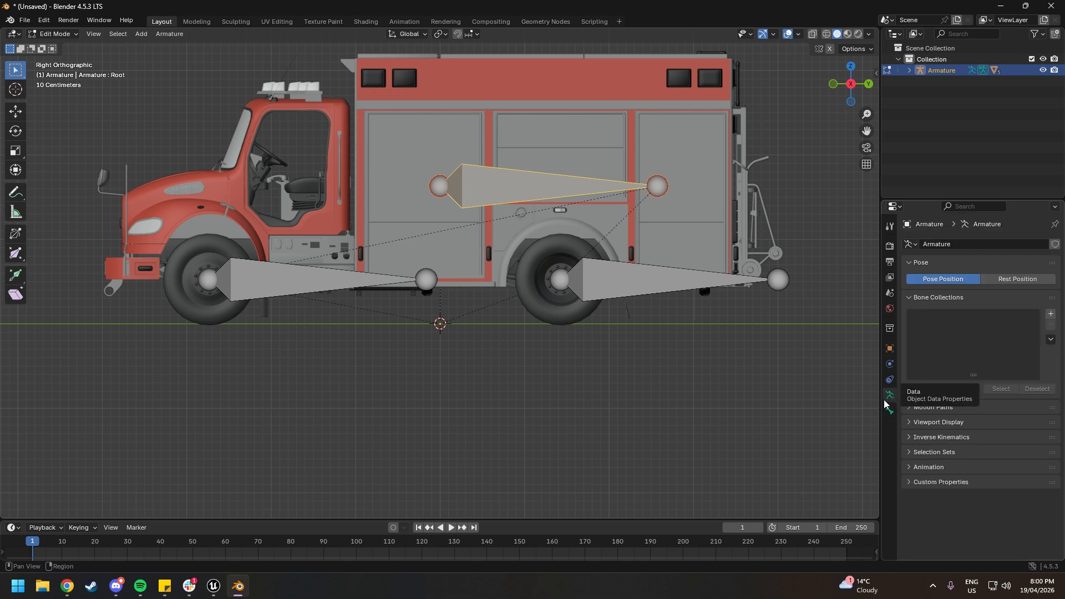
{"action": "left_click", "coordinate": [890, 411]}
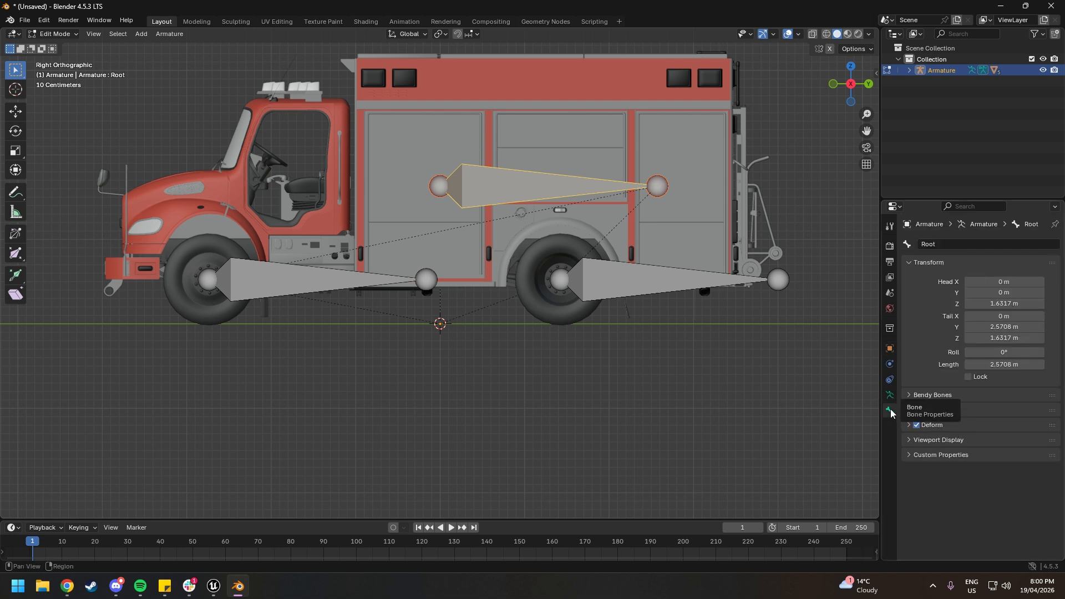
{"action": "key", "text": "shift+s"}
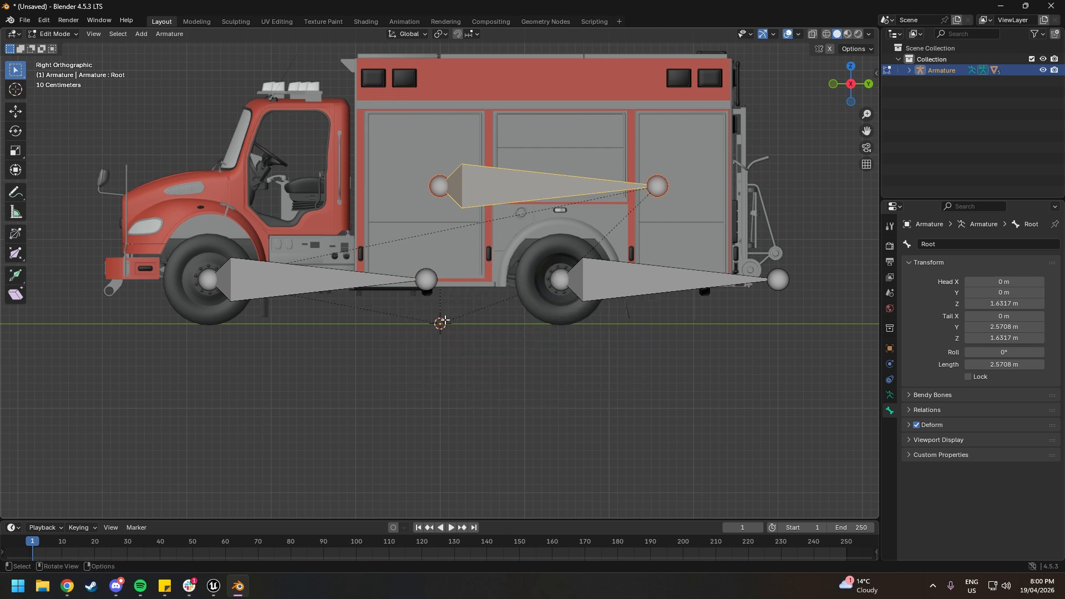
{"action": "key", "text": "shift+s"}
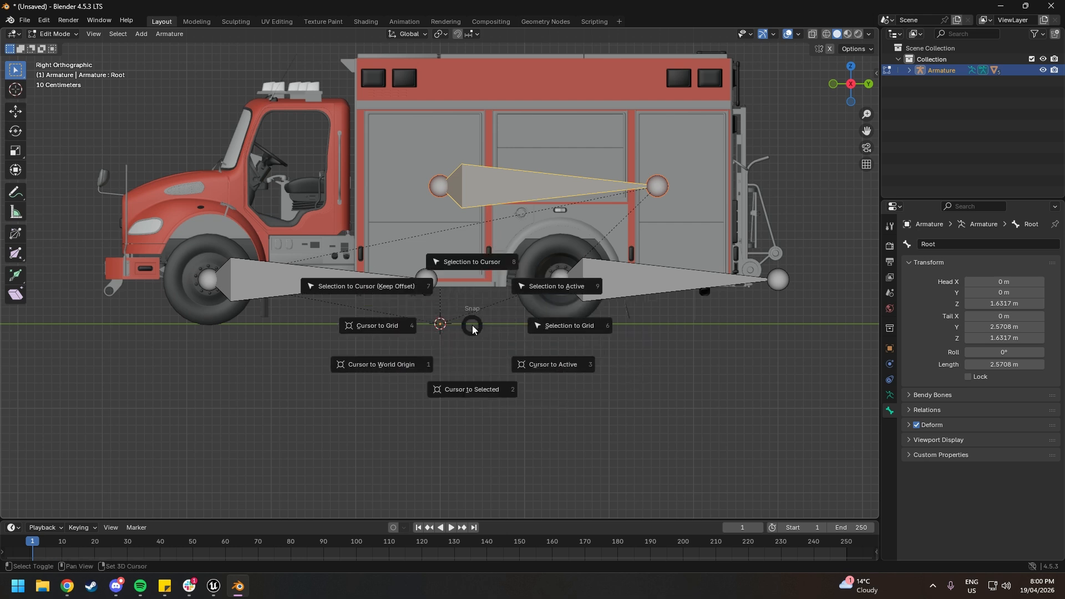
{"action": "left_click", "coordinate": [470, 268]}
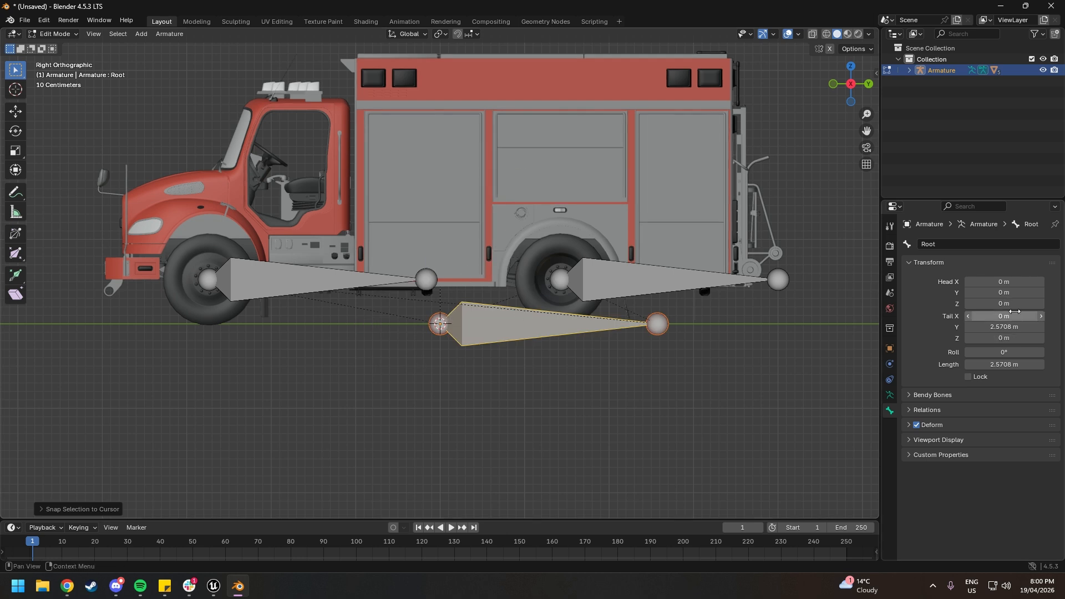
Step: Try pointing the Root bone sideways by setting its tail to Y 0 and X 1 m
{"action": "left_click", "coordinate": [1004, 327]}
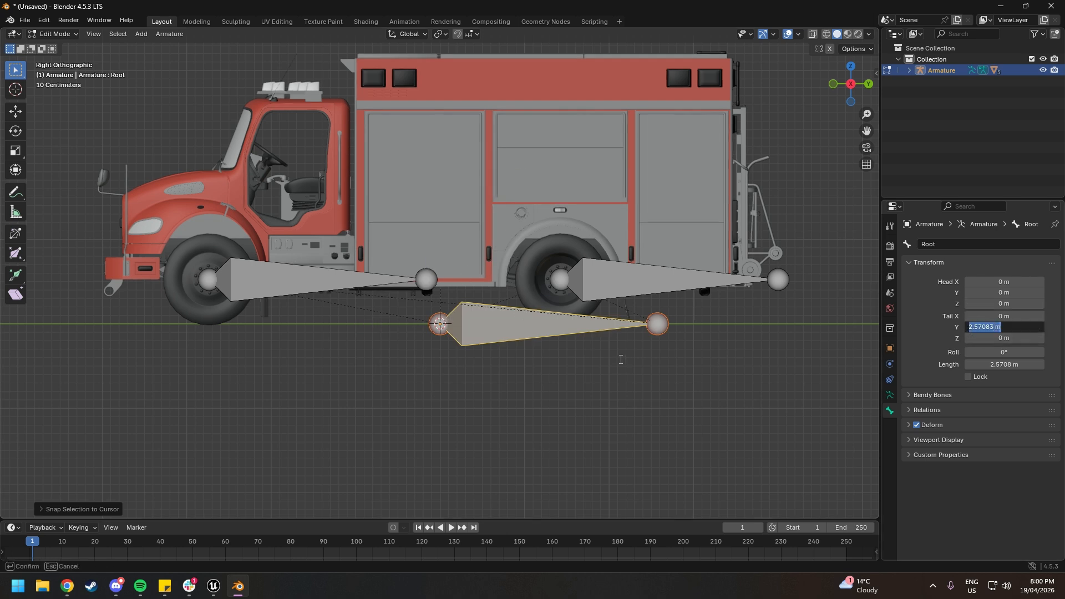
{"action": "type", "text": "0"}
{"action": "key", "text": "Return"}
{"action": "left_click", "coordinate": [1004, 315]}
{"action": "type", "text": "1"}
{"action": "key", "text": "Return"}
Step: Undo the Root bone's tail edits and its snap to the 3D cursor
{"action": "mouse_move", "coordinate": [523, 403]}
{"action": "middle_mouse_down"}
{"action": "mouse_move", "coordinate": [570, 430]}
{"action": "mouse_move", "coordinate": [516, 421]}
{"action": "middle_mouse_up"}
{"action": "key", "text": "ctrl+z"}
{"action": "key", "text": "ctrl+z"}
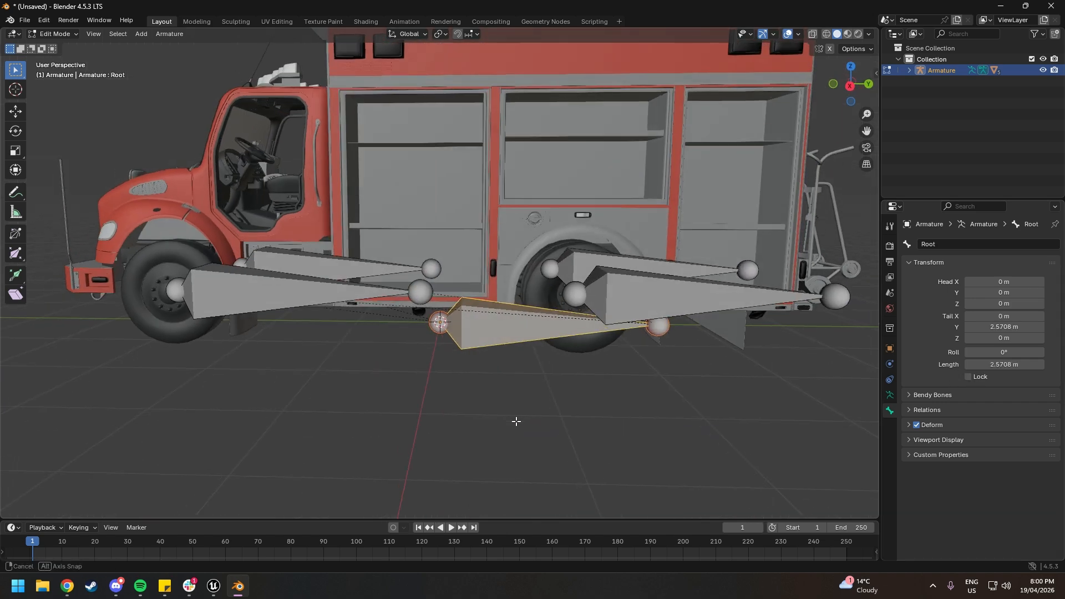
{"action": "scroll", "coordinate": [515, 413], "scroll_direction": "down", "scroll_amount": 3}
{"action": "scroll", "coordinate": [506, 386], "scroll_direction": "up", "scroll_amount": 2}
{"action": "scroll", "coordinate": [506, 386], "scroll_direction": "up", "scroll_amount": 1}
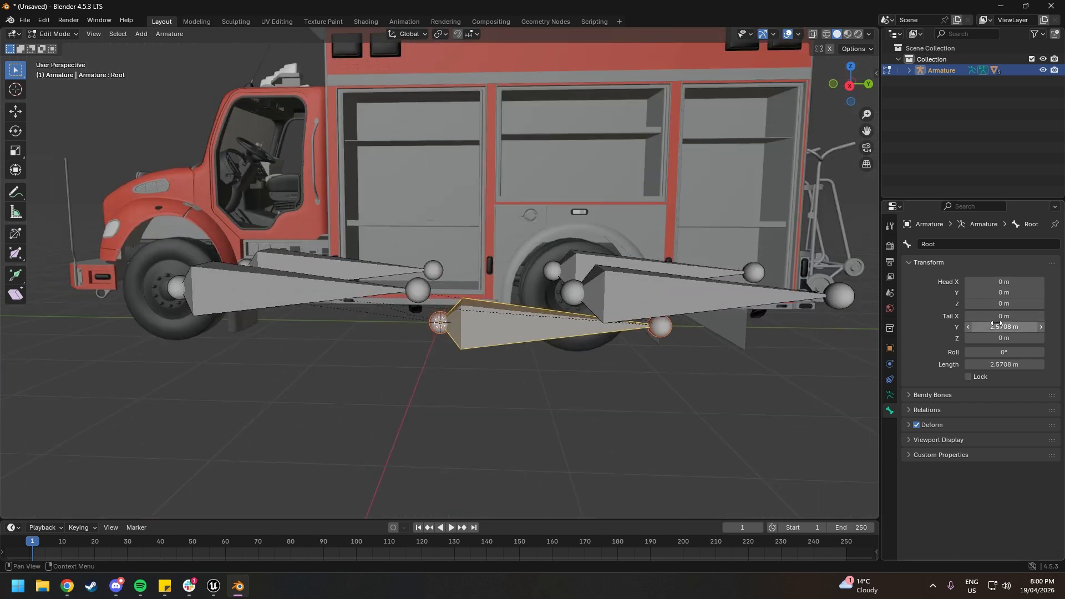
{"action": "key", "text": "ctrl+z"}
{"action": "mouse_move", "coordinate": [569, 361]}
{"action": "middle_mouse_down"}
{"action": "mouse_move", "coordinate": [573, 343]}
{"action": "mouse_move", "coordinate": [564, 357]}
{"action": "middle_mouse_up"}
{"action": "scroll", "coordinate": [573, 343], "scroll_direction": "down", "scroll_amount": 2}
{"action": "scroll", "coordinate": [574, 344], "scroll_direction": "up", "scroll_amount": 1}
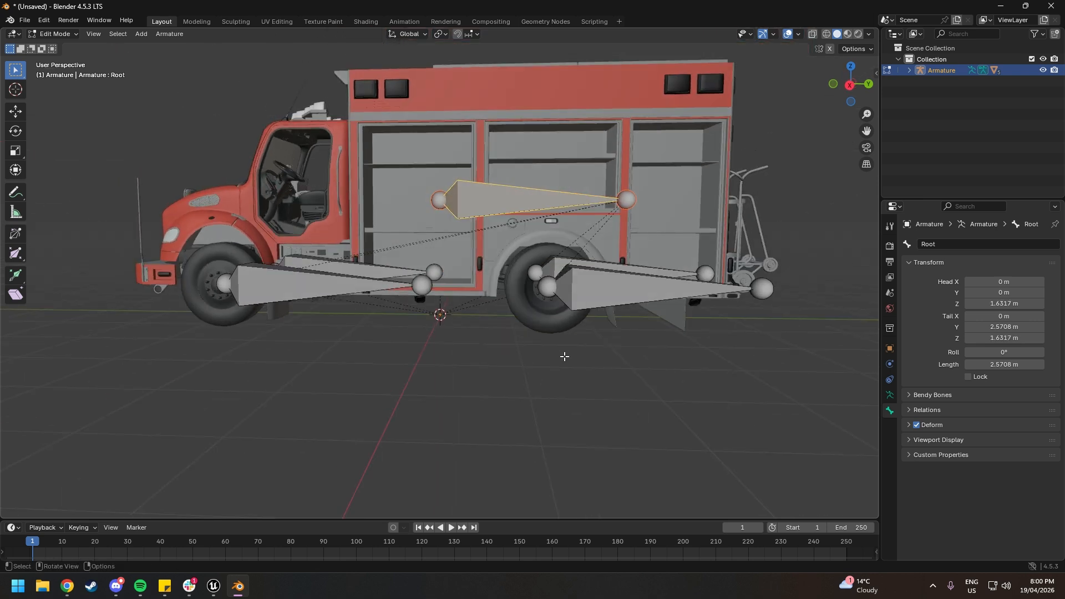
Step: Snap the selected Root bone to the 3D cursor at the world origin and return to Object Mode
{"action": "key", "text": "shift+s"}
{"action": "scroll", "coordinate": [497, 349], "scroll_direction": "down", "scroll_amount": 2}
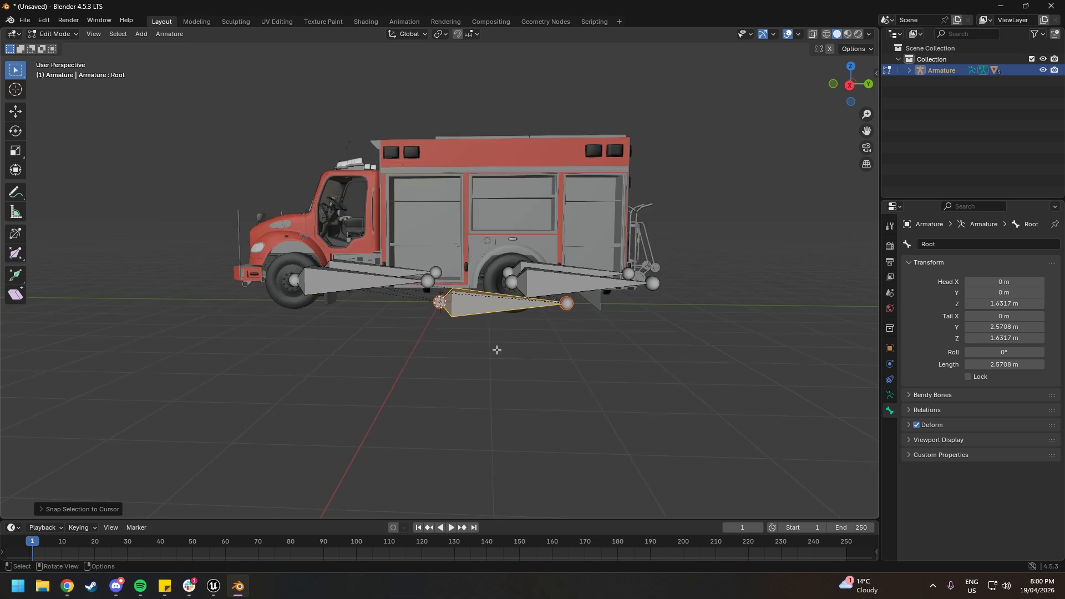
{"action": "middle_click_drag", "start_coordinate": [497, 349], "coordinate": [516, 367]}
{"action": "key", "text": "Tab"}
Step: Select the armature with the whole truck and export it as FBX, overwriting tutorailvehicel1.fbx on the Desktop
{"action": "key", "text": "a"}
{"action": "left_click", "coordinate": [17, 21]}
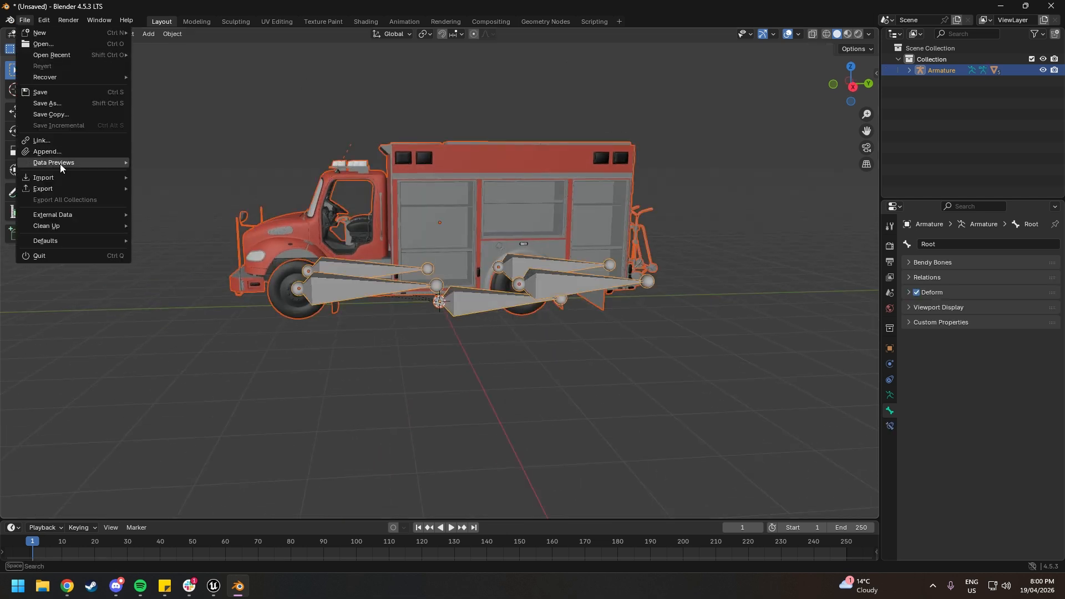
{"action": "mouse_move", "coordinate": [75, 183]}
{"action": "left_click", "coordinate": [188, 278]}
{"action": "left_click", "coordinate": [269, 213]}
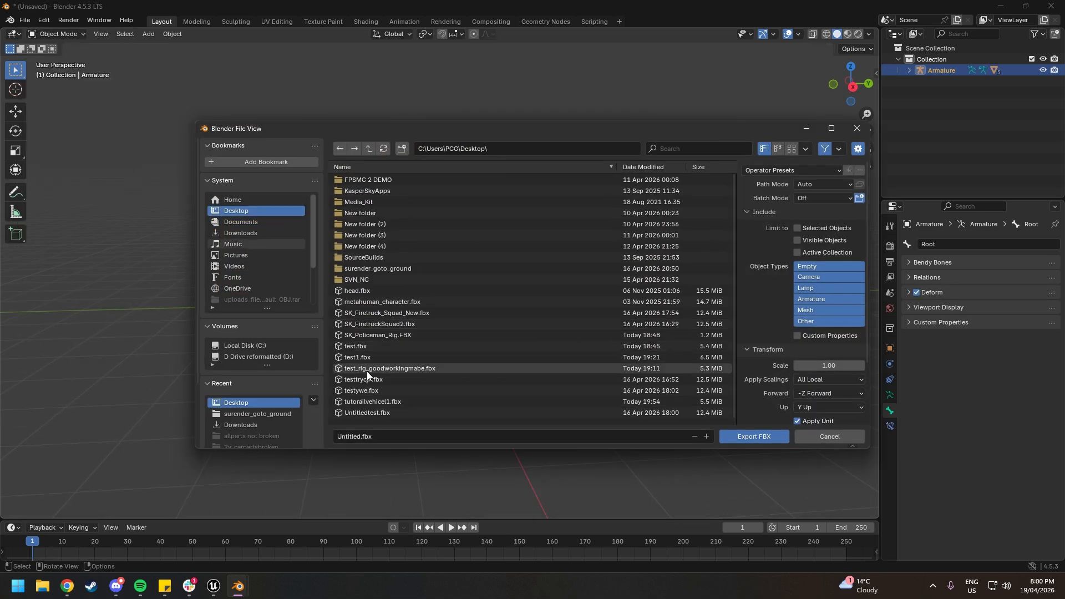
{"action": "left_click", "coordinate": [399, 401]}
{"action": "scroll", "coordinate": [777, 395], "scroll_direction": "down", "scroll_amount": 5}
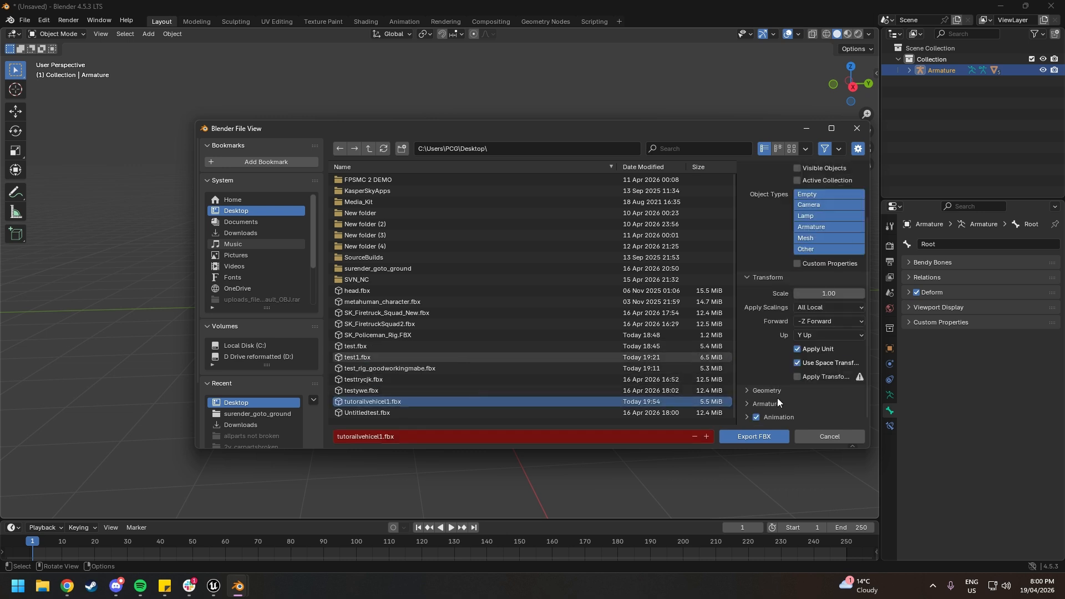
{"action": "left_click", "coordinate": [773, 436]}
Step: Close Blender without saving the scene
{"action": "mouse_move", "coordinate": [211, 594]}
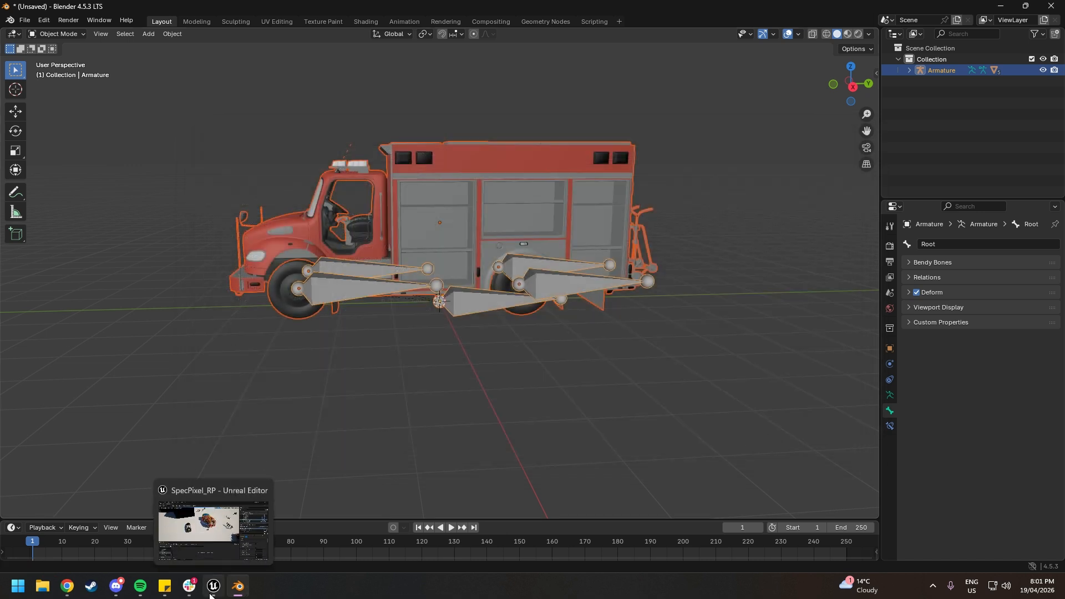
{"action": "middle_click_drag", "start_coordinate": [481, 348], "coordinate": [421, 368]}
{"action": "left_click", "coordinate": [1050, 5]}
{"action": "left_click", "coordinate": [551, 307]}
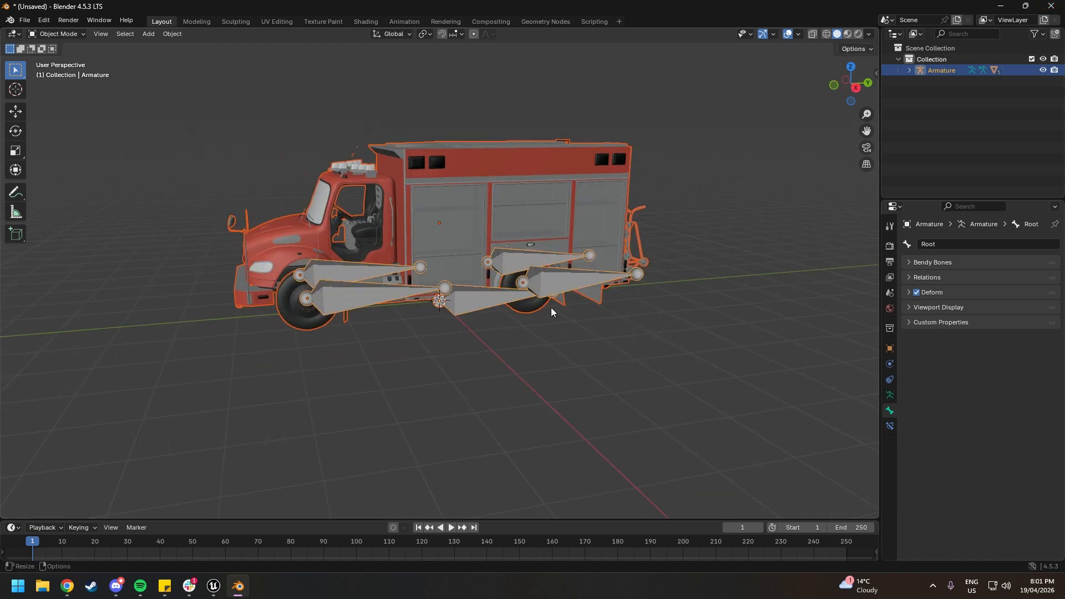
Step: Switch to Unreal Editor, import tutorailvehicel1.fbx from the Desktop into the Firetruck02/test content folder, and dismiss the message log
{"action": "left_click", "coordinate": [213, 586]}
{"action": "left_click", "coordinate": [43, 586]}
{"action": "left_click", "coordinate": [322, 223]}
{"action": "left_click", "coordinate": [619, 318]}
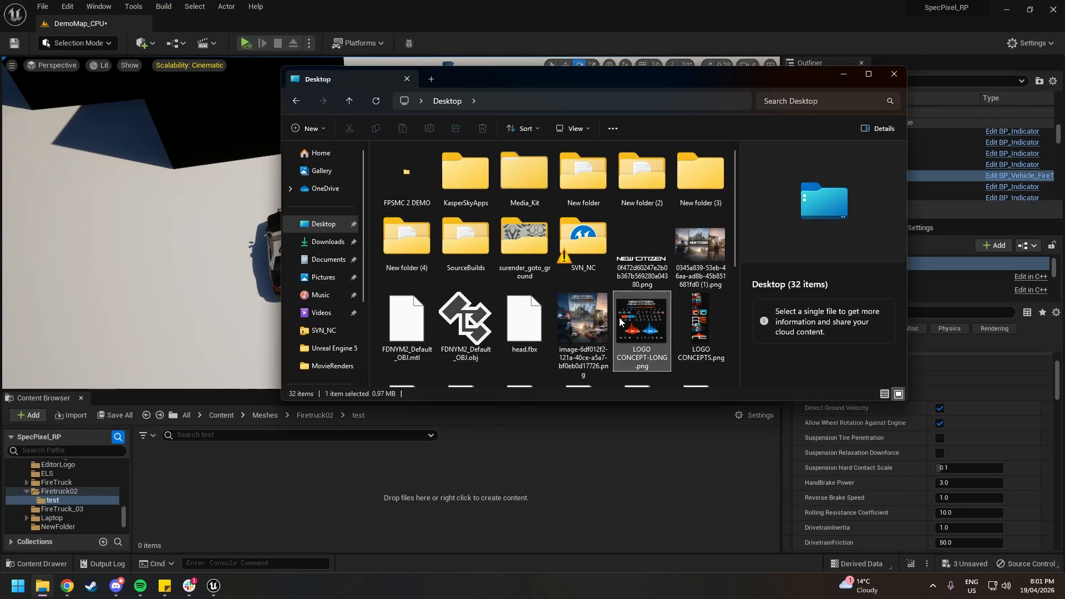
{"action": "scroll", "coordinate": [616, 318], "scroll_direction": "down", "scroll_amount": 3}
{"action": "left_click_drag", "start_coordinate": [610, 317], "coordinate": [580, 459]}
{"action": "left_click", "coordinate": [511, 499]}
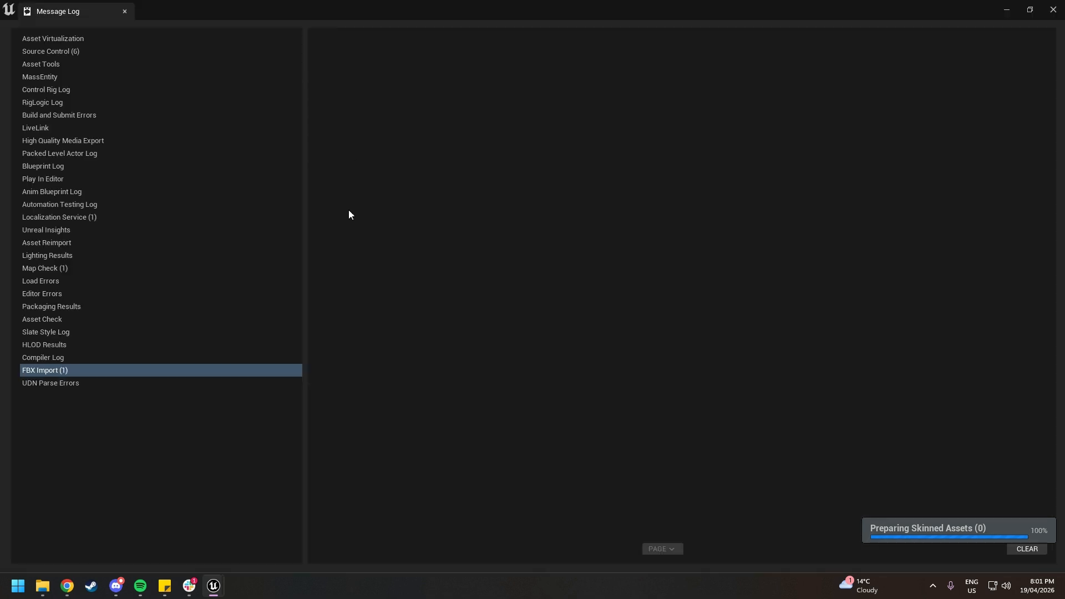
{"action": "left_click", "coordinate": [1053, 9]}
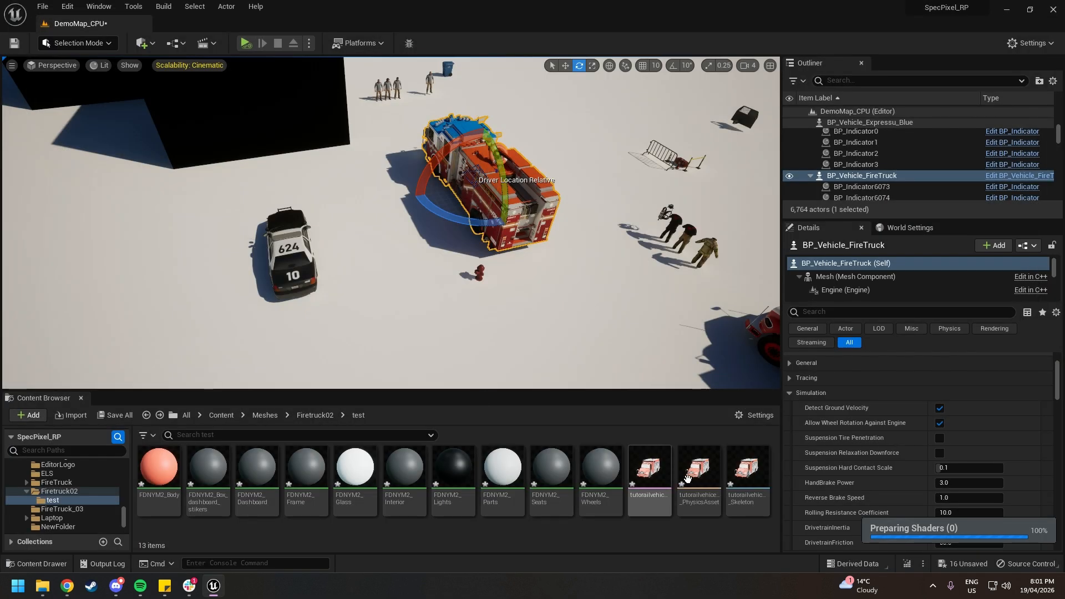
Step: Open the imported tutorailvehicel1 skeleton and inspect the positions of its Root, FL, FR and RL bones
{"action": "double_click", "coordinate": [738, 494]}
{"action": "left_click", "coordinate": [52, 97]}
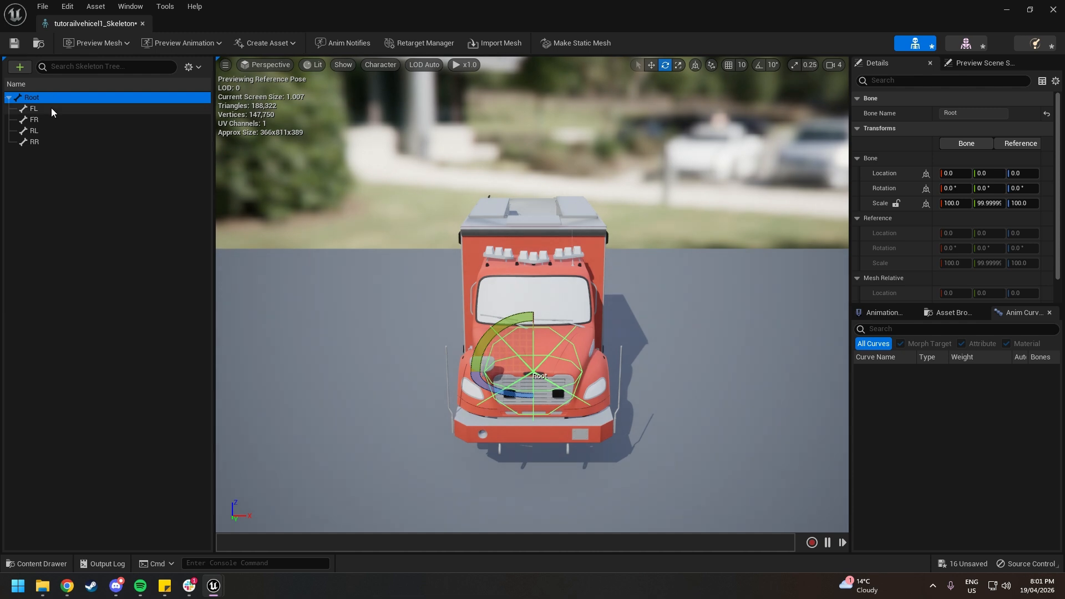
{"action": "left_click", "coordinate": [51, 108]}
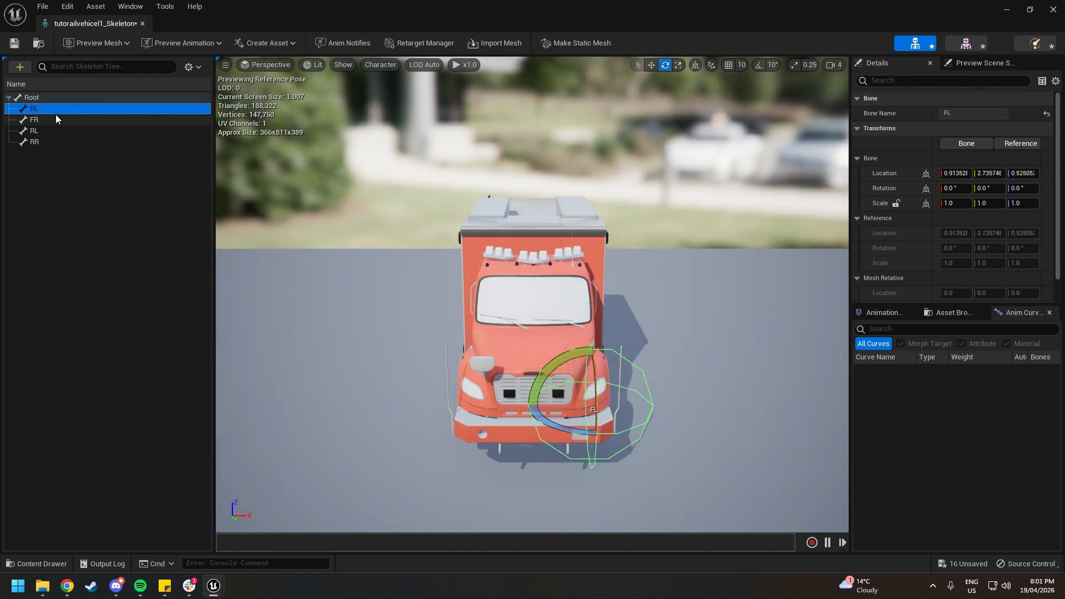
{"action": "left_click", "coordinate": [60, 119]}
{"action": "left_click", "coordinate": [62, 131]}
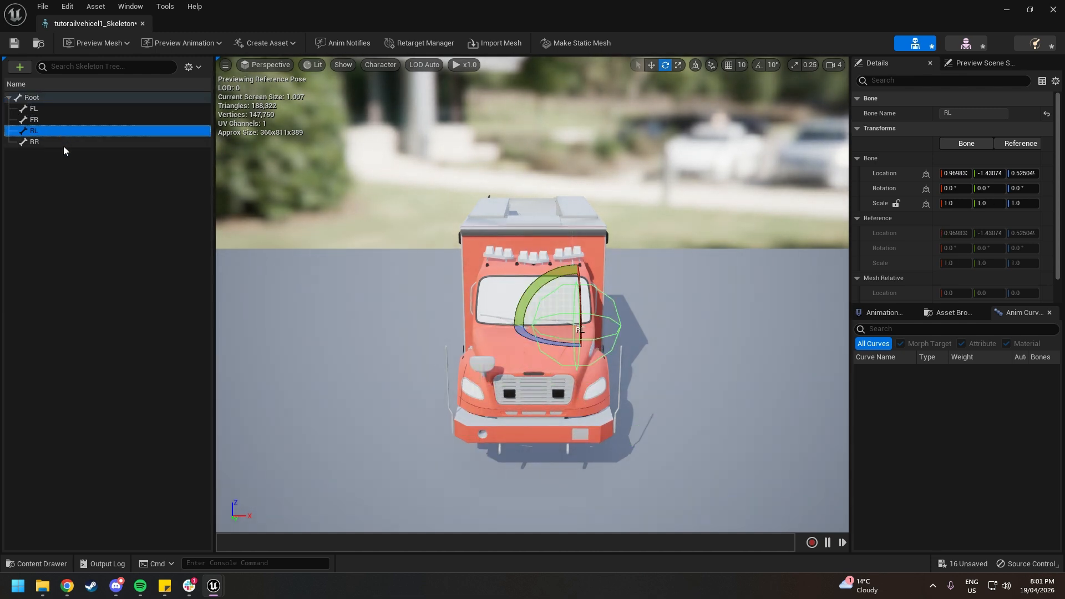